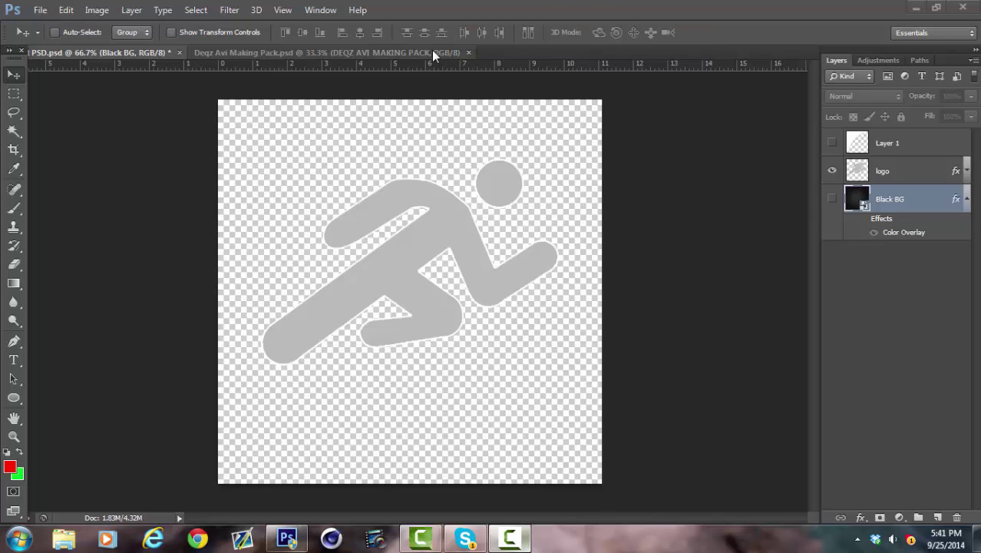
- Show the Black BG gradient behind the runner logo and select the logo layer
click(918, 177)
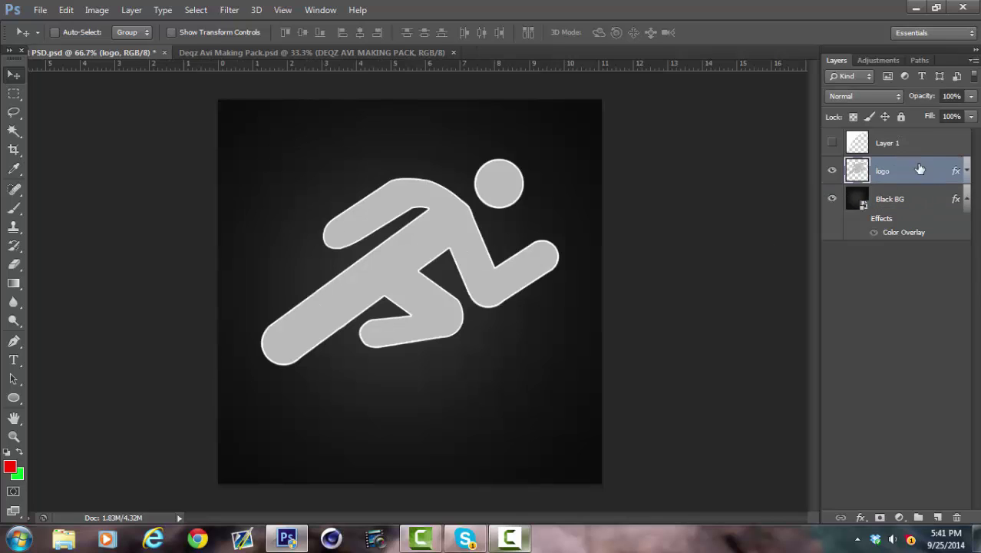
- Switch to the avi making pack document and expand its Backgrounds group
click(384, 54)
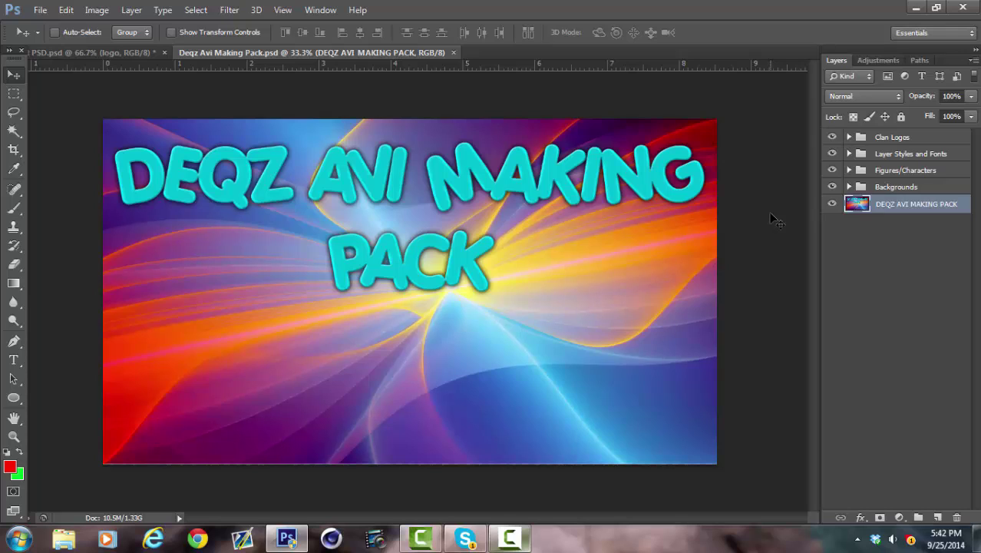
click(849, 187)
click(849, 186)
click(849, 187)
click(849, 187)
key(ctrl+Tab)
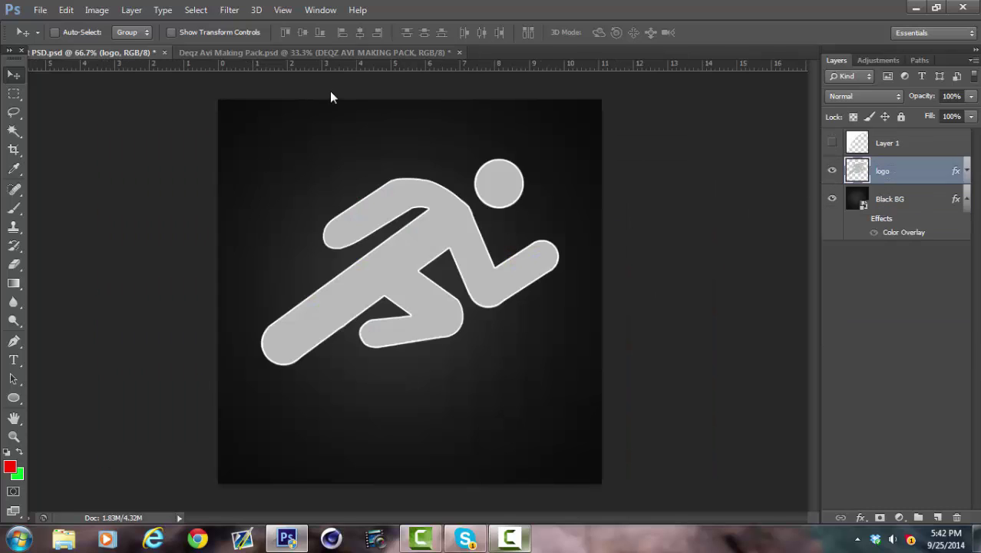
key(ctrl+Tab)
click(849, 186)
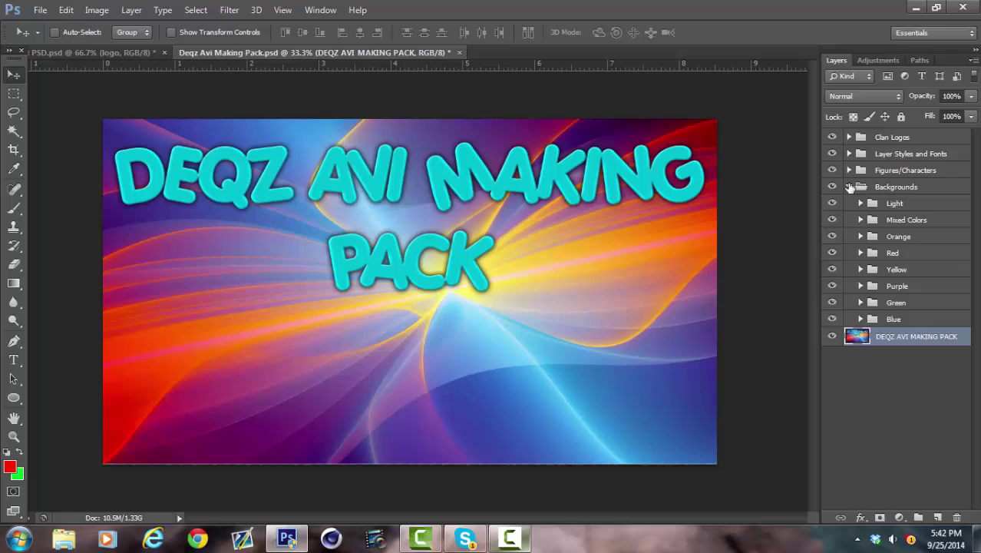
- Open the Red backgrounds folder, then show and select the Layer 52 red galaxy image
click(860, 204)
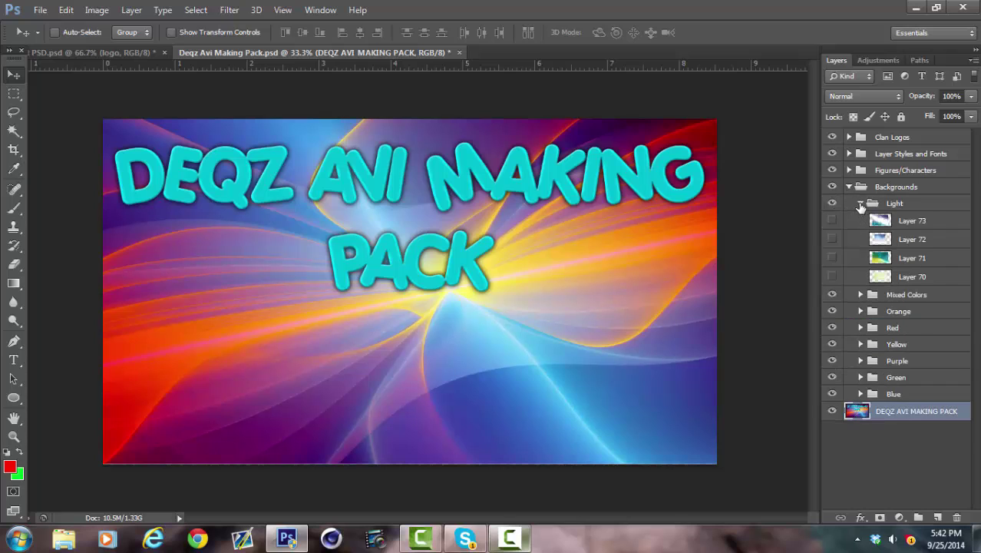
click(861, 203)
click(861, 220)
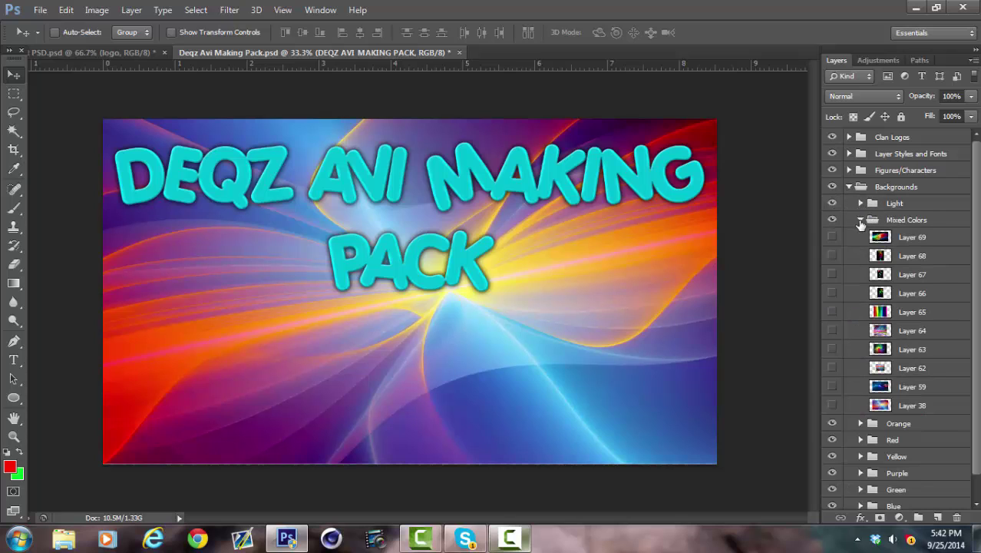
click(860, 220)
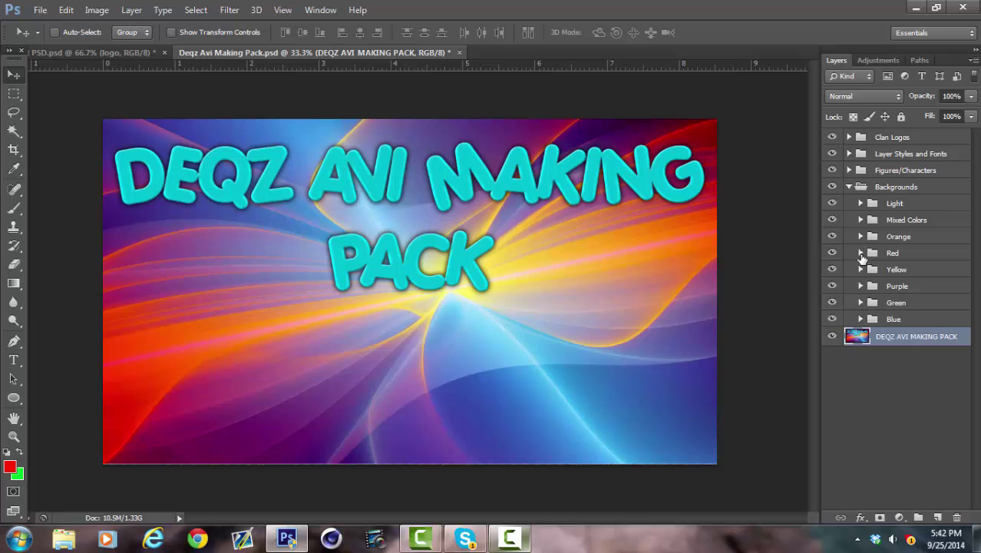
click(861, 253)
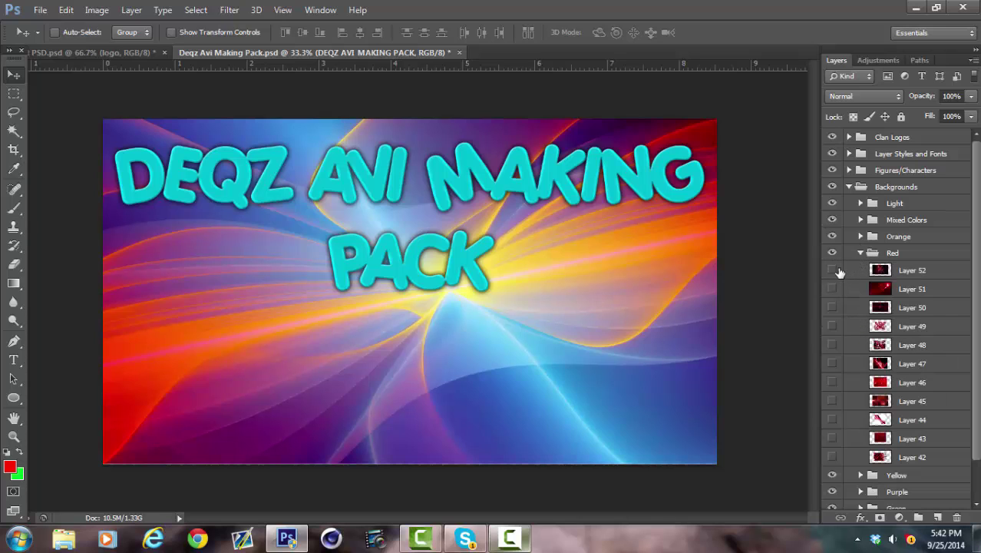
click(832, 271)
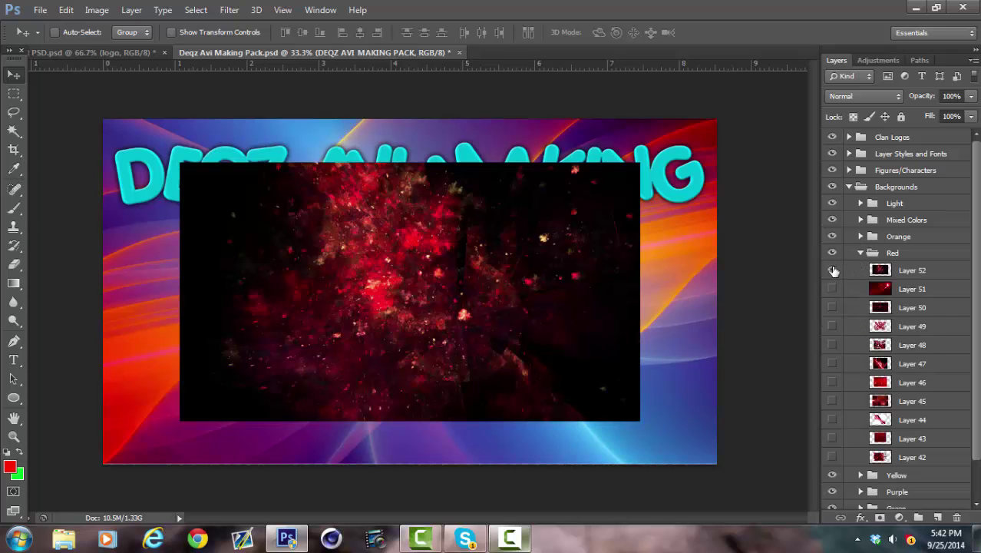
click(906, 273)
- Bring the red galaxy into the avatar document, scaled to 50% and centred on the logo
drag(273, 190, 497, 292)
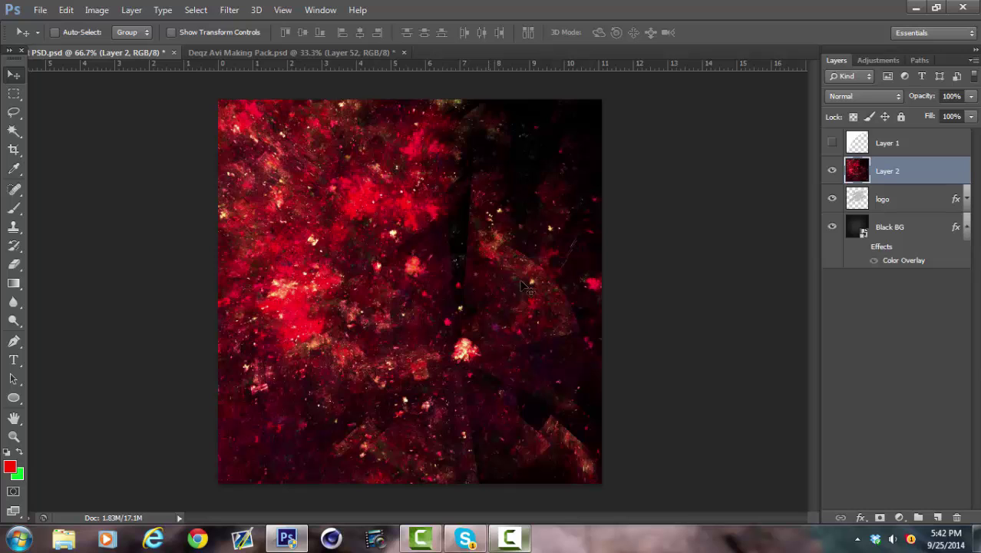
key(ctrl+t)
drag(539, 262, 415, 352)
drag(678, 152, 621, 195)
drag(519, 277, 541, 248)
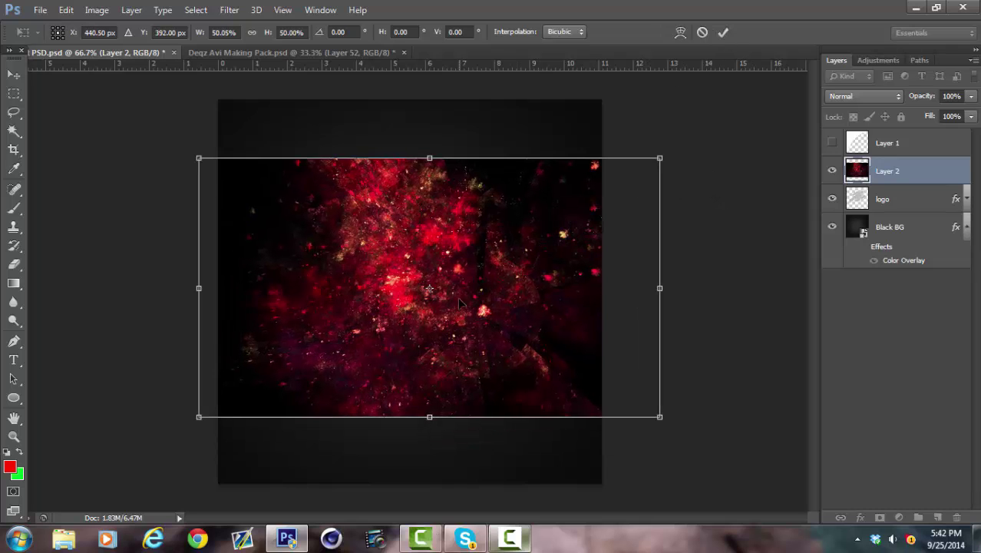
click(723, 32)
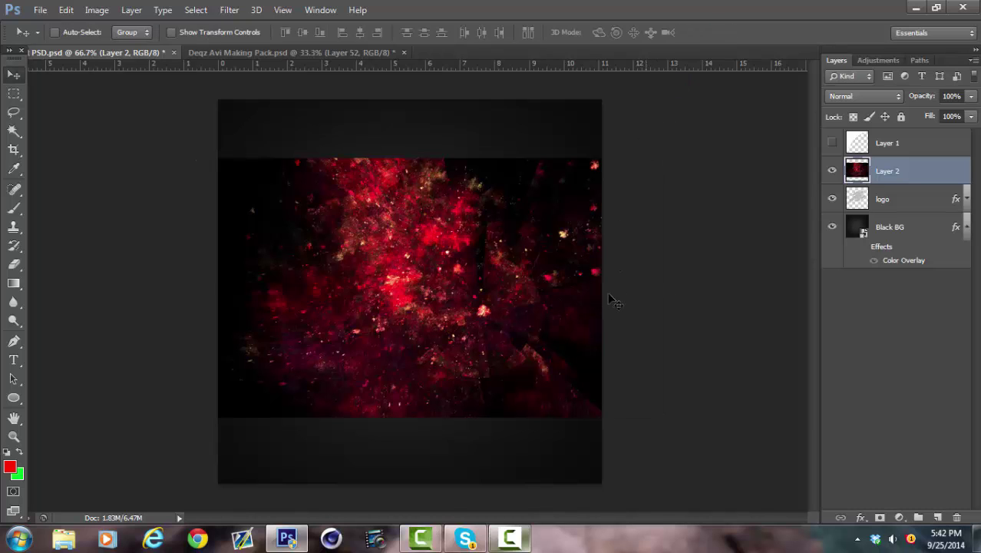
key(ctrl+t)
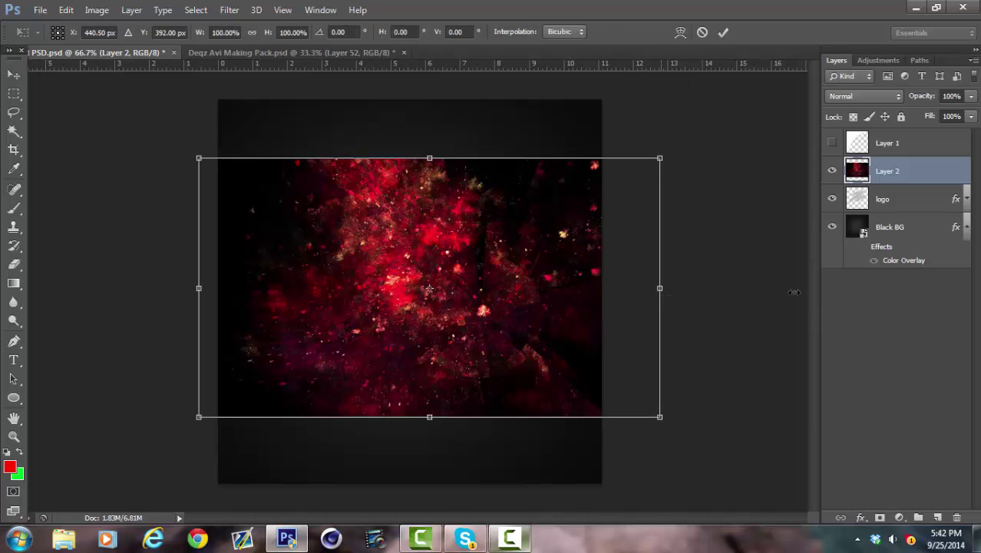
drag(793, 292, 793, 289)
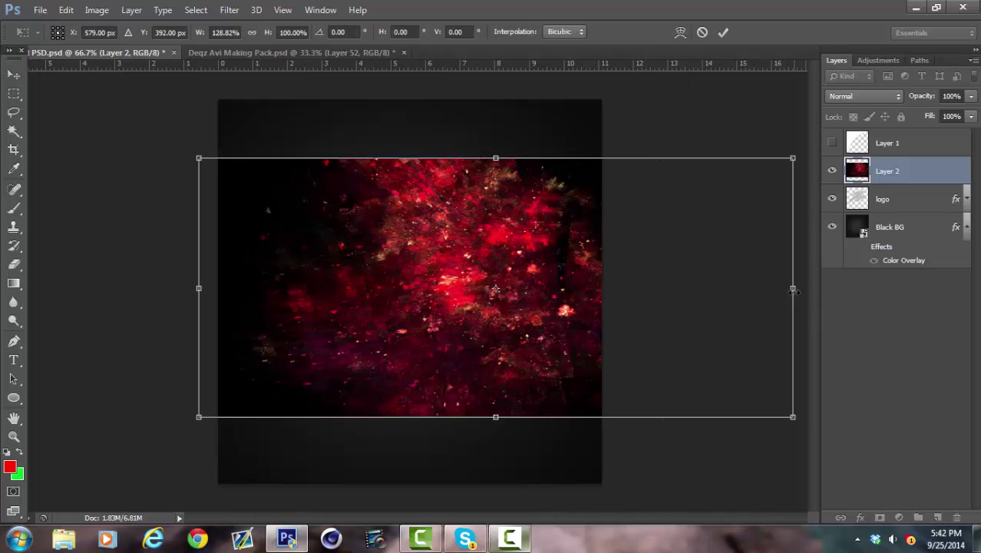
click(702, 34)
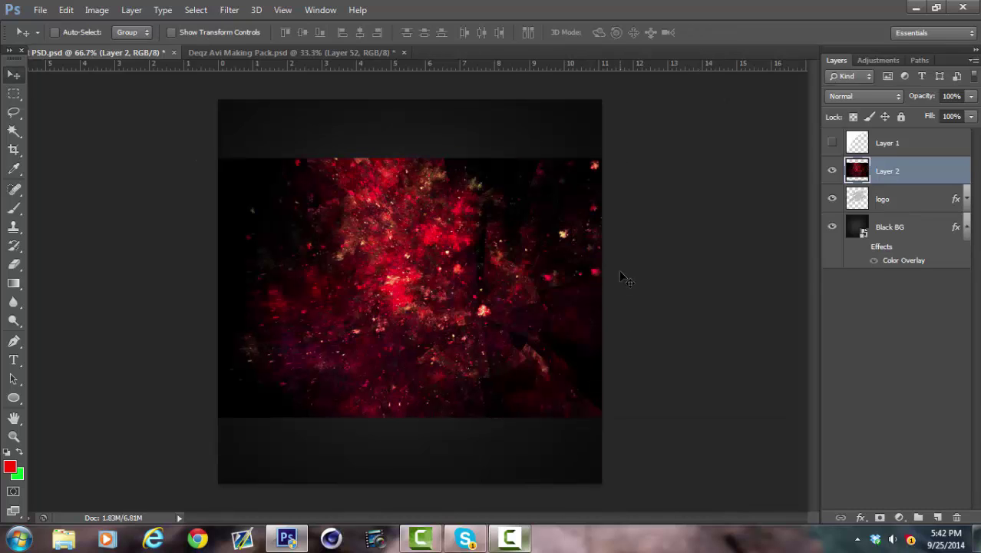
- Clip the galaxy layer into the runner logo with a clipping mask
right_click(913, 181)
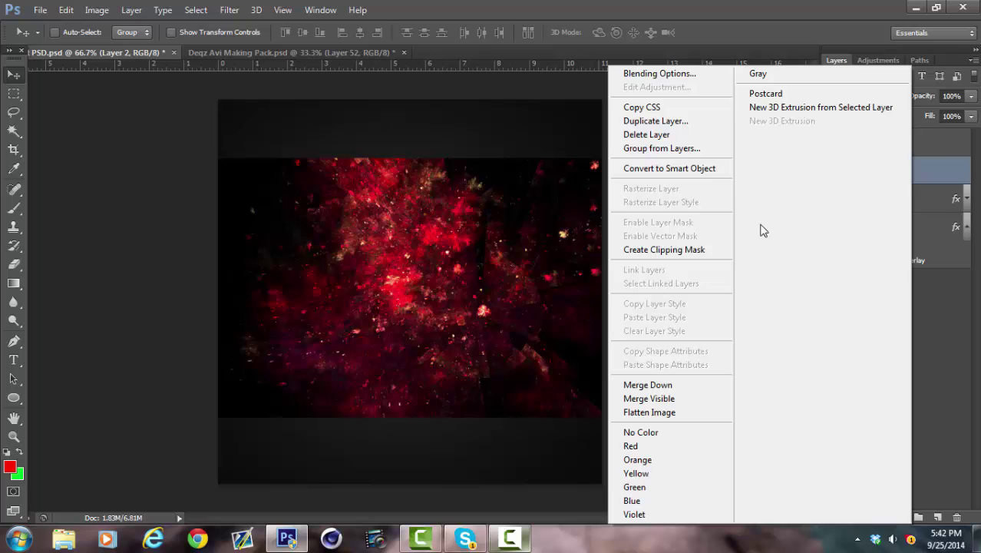
click(702, 251)
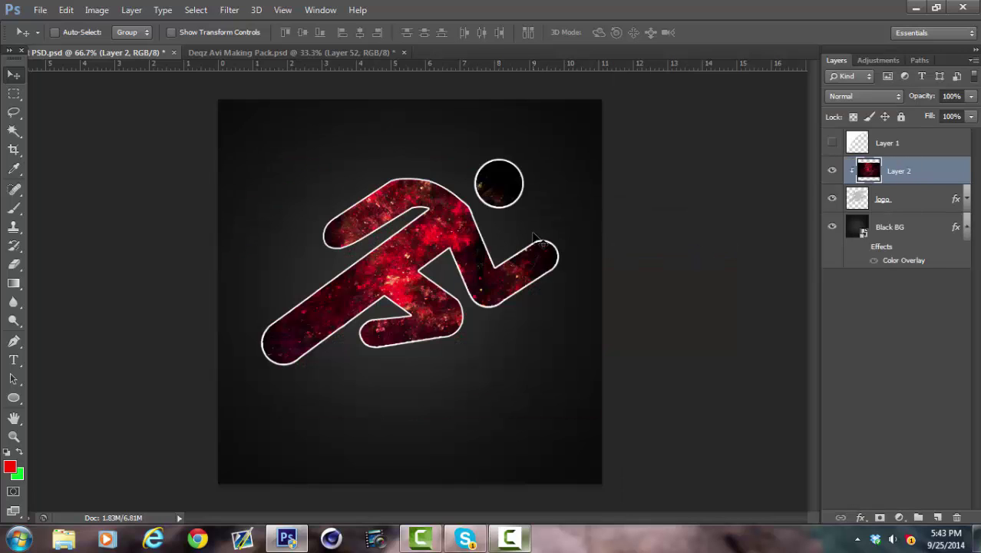
click(332, 55)
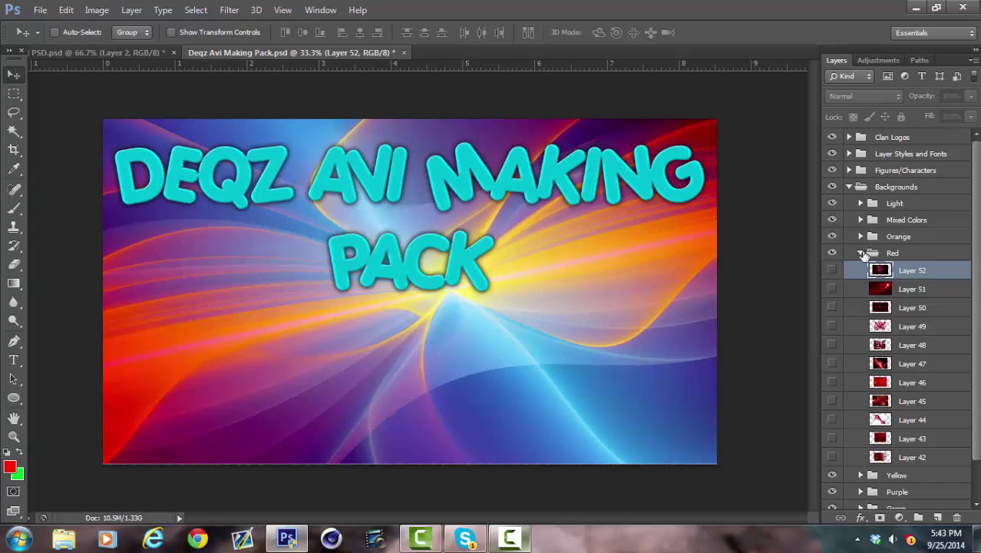
- Preview the Red folder's Layers 51 through 48, hiding each again
click(861, 252)
click(860, 252)
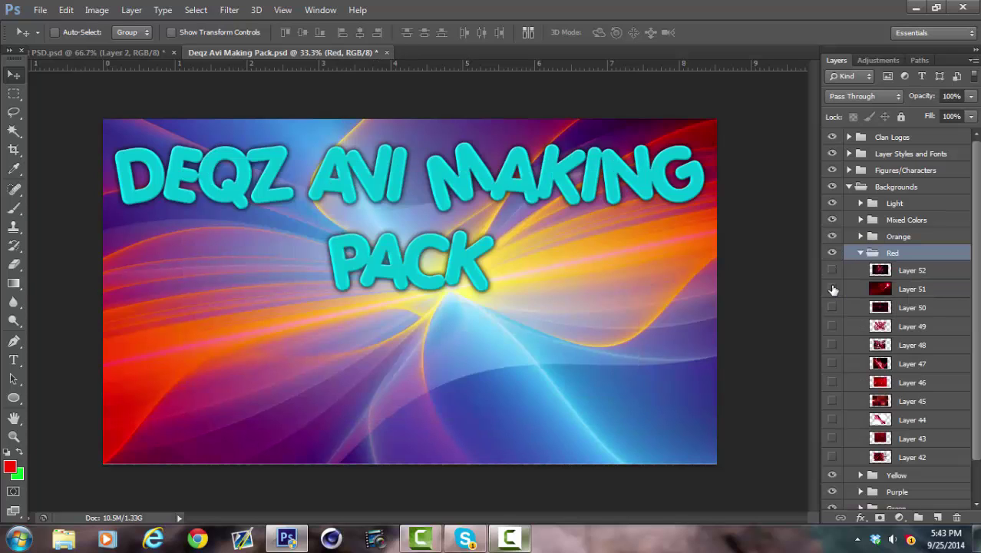
click(832, 288)
click(832, 288)
click(832, 307)
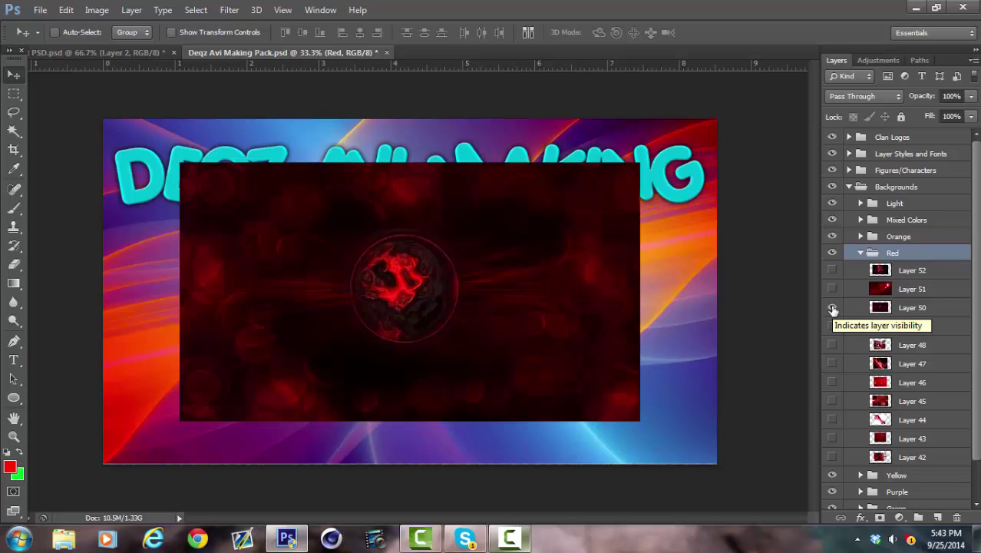
click(832, 309)
click(832, 326)
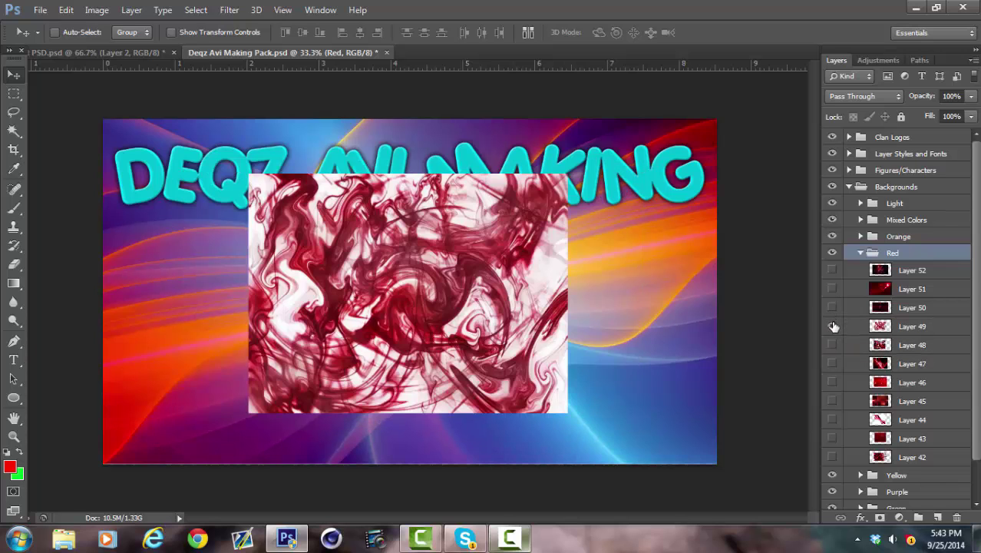
click(832, 326)
click(832, 344)
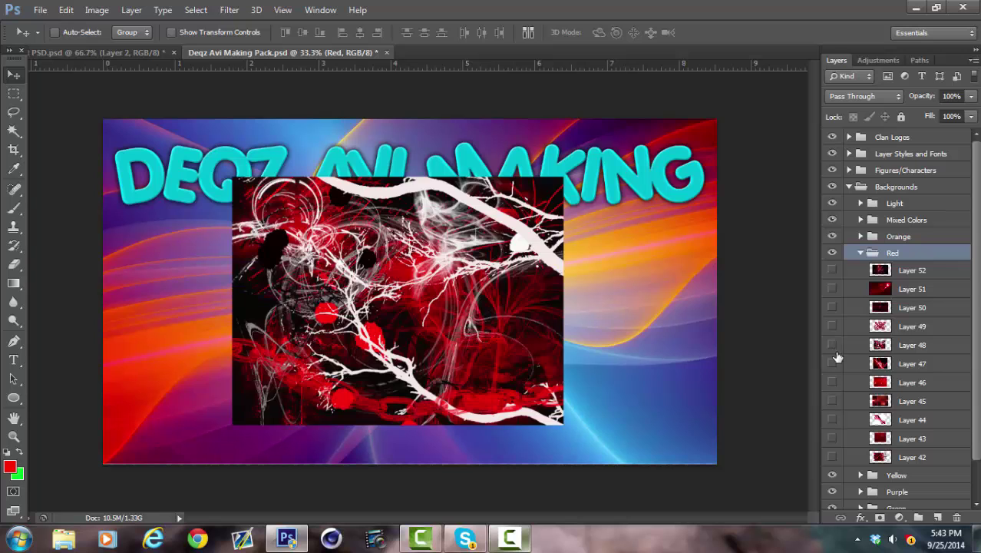
click(832, 345)
- Show the Layer 45 red light-streak image and drag it onto the avatar document
click(832, 363)
click(832, 363)
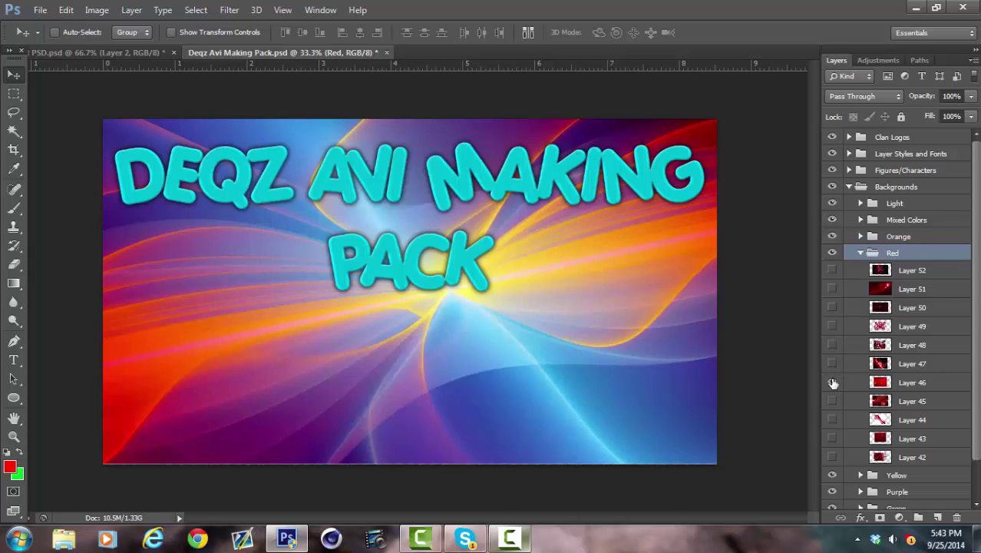
click(832, 382)
click(832, 383)
click(832, 400)
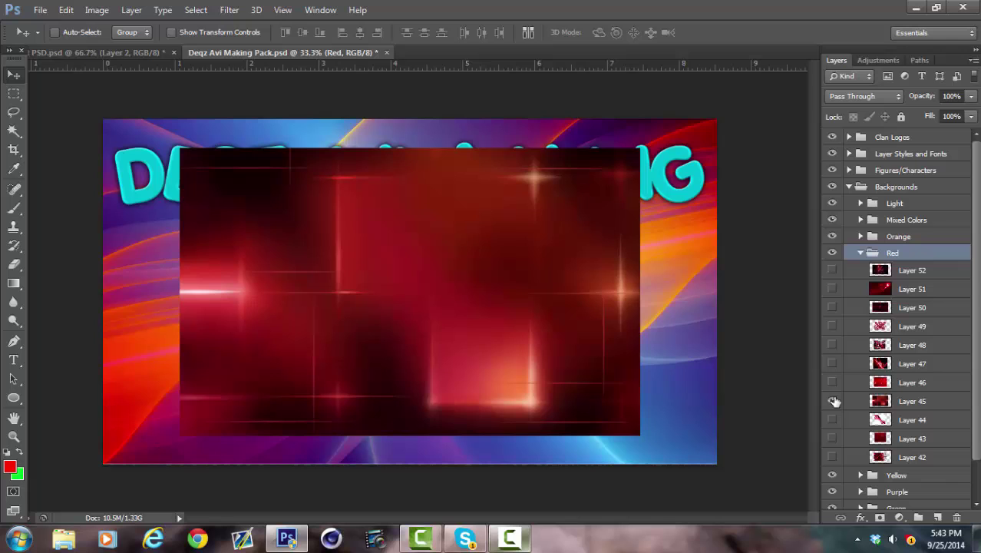
click(913, 404)
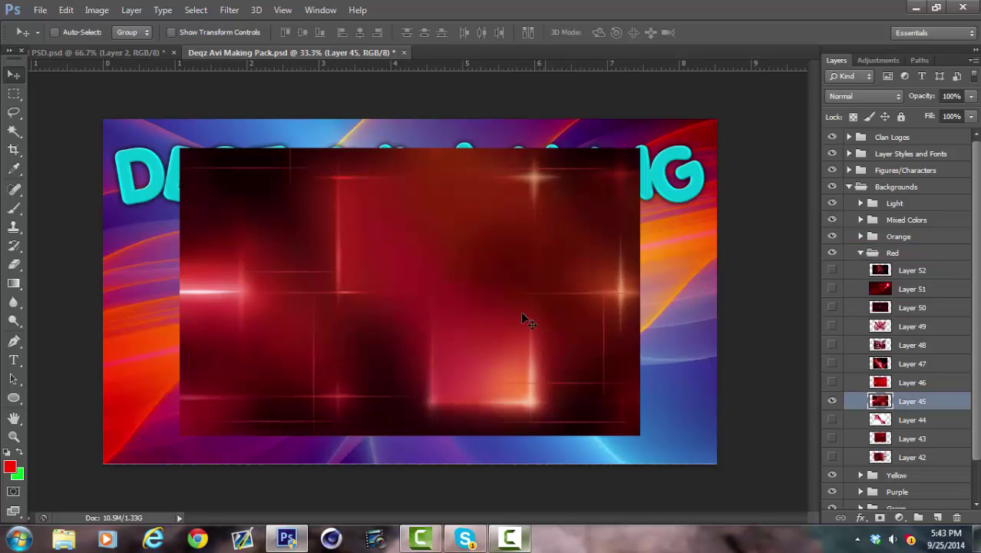
drag(394, 229, 499, 320)
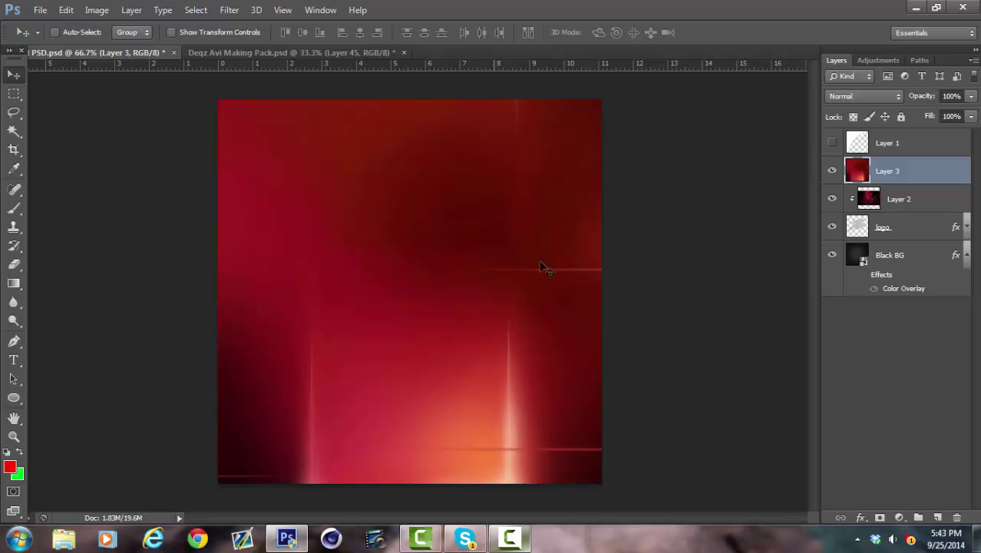
- Resize the red light-streak Layer 3 to about 71% to cover the canvas, placed beneath the logo
key(ctrl+t)
drag(534, 234, 477, 385)
drag(633, 129, 314, 329)
drag(273, 369, 587, 198)
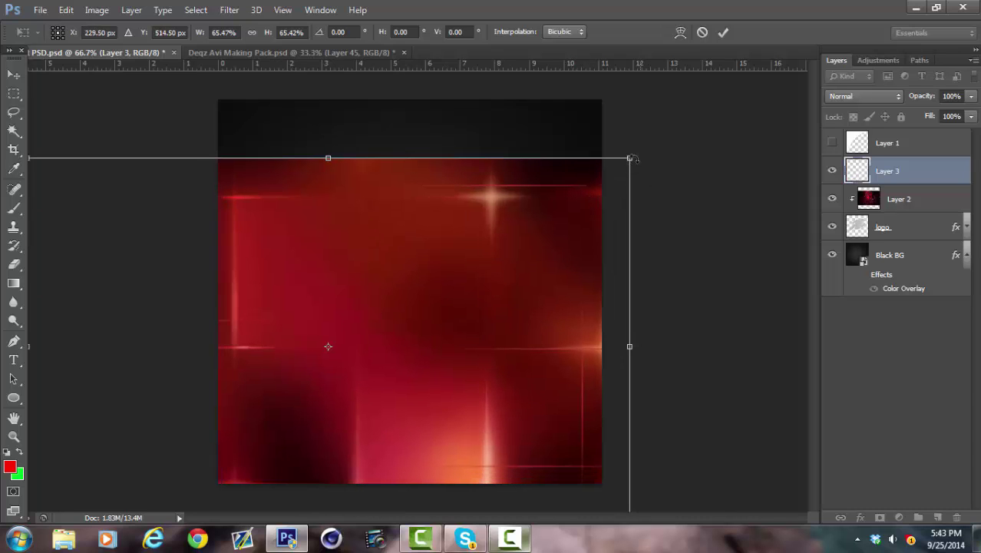
drag(448, 299, 591, 335)
drag(312, 313, 14, 138)
drag(601, 139, 720, 55)
click(723, 32)
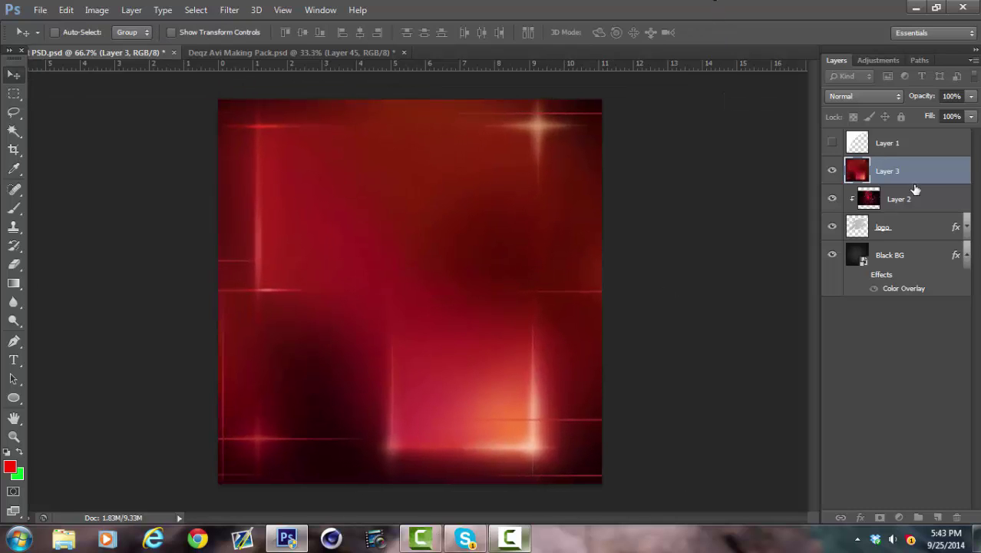
drag(923, 177, 909, 231)
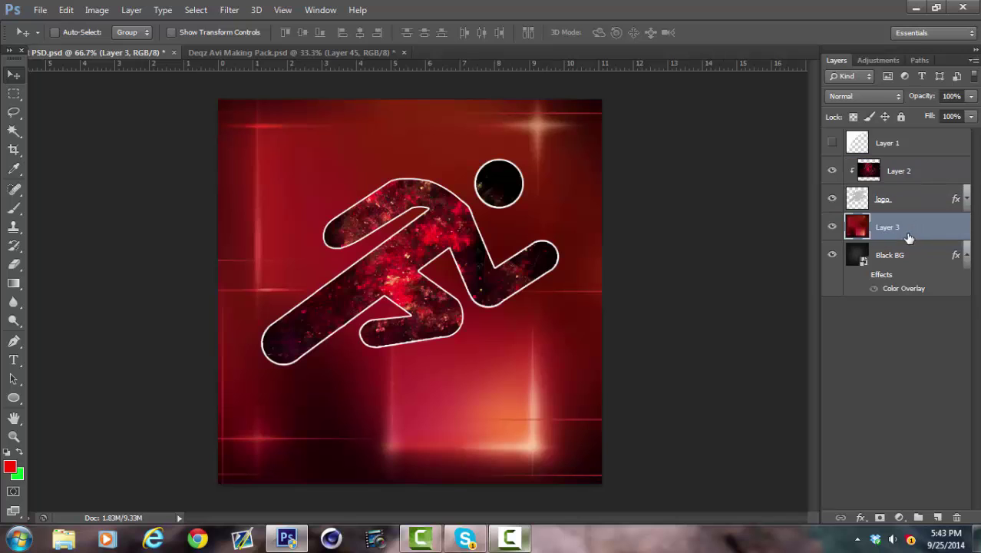
- Apply a 21 px Field Blur to the red Layer 3 background
click(233, 10)
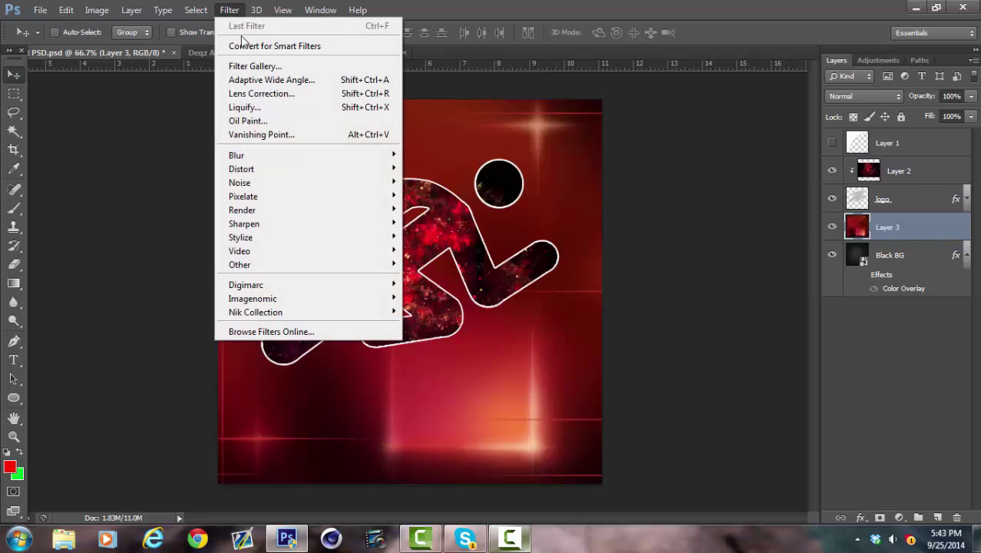
mouse_move(311, 157)
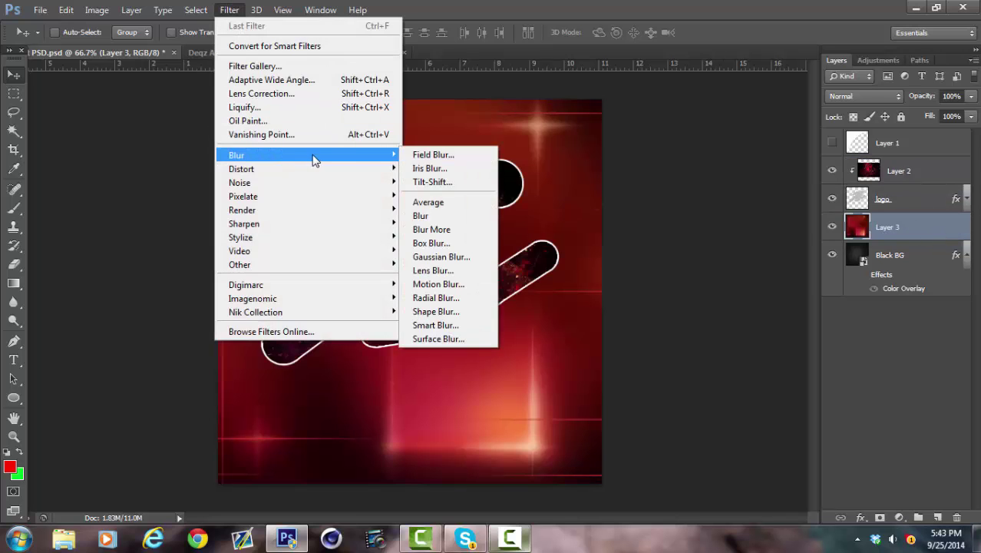
click(430, 156)
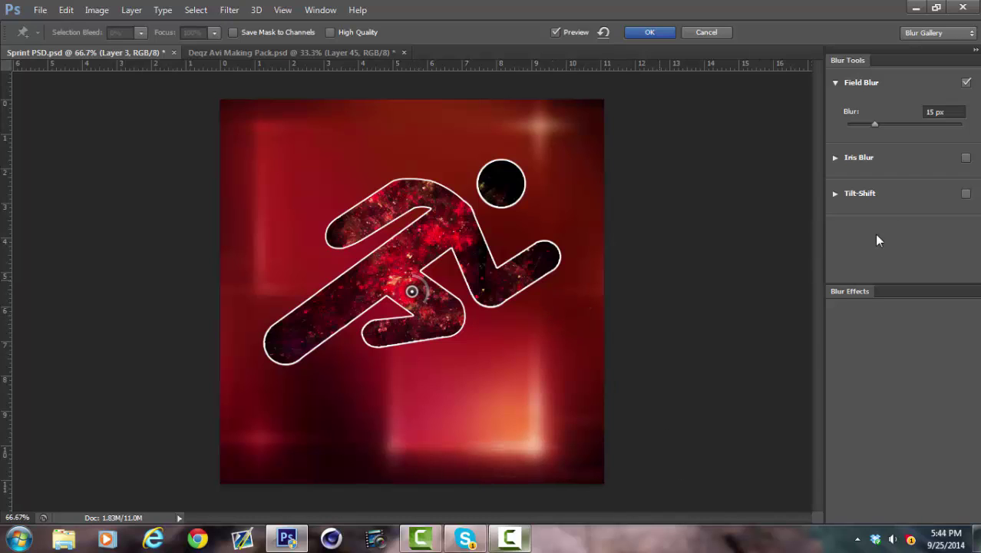
drag(875, 124, 881, 126)
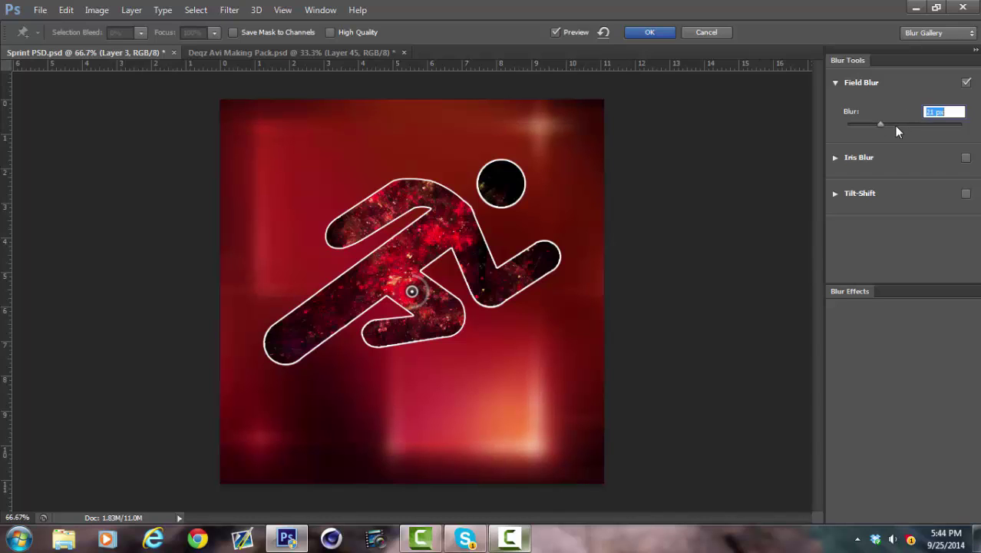
click(669, 35)
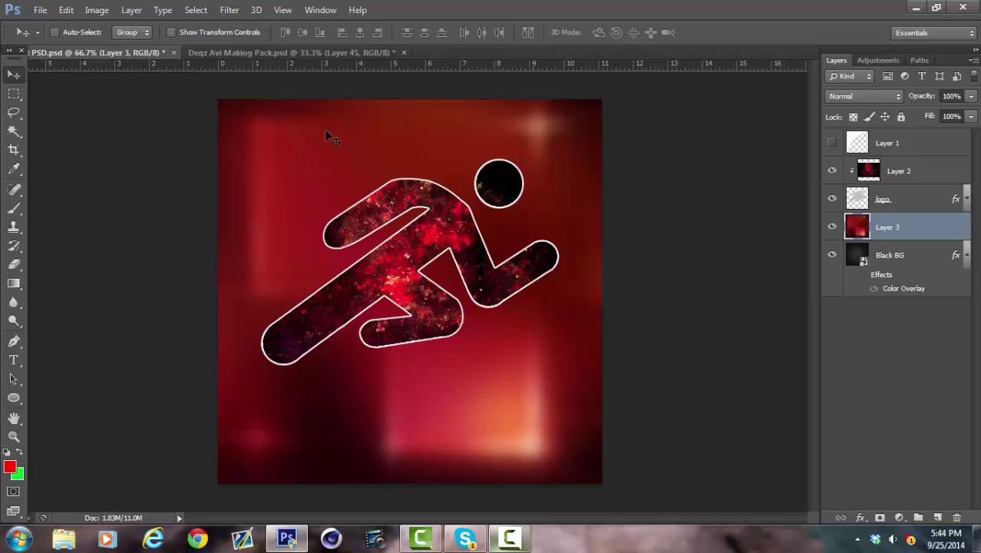
- In the pack document, hide the red Layer 45 and collapse the Red and Backgrounds groups
click(254, 52)
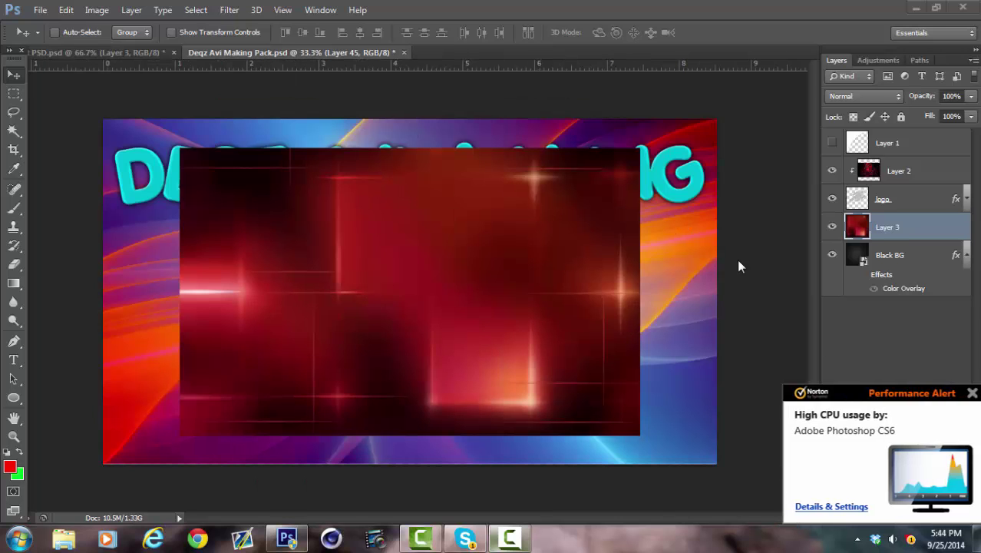
click(972, 392)
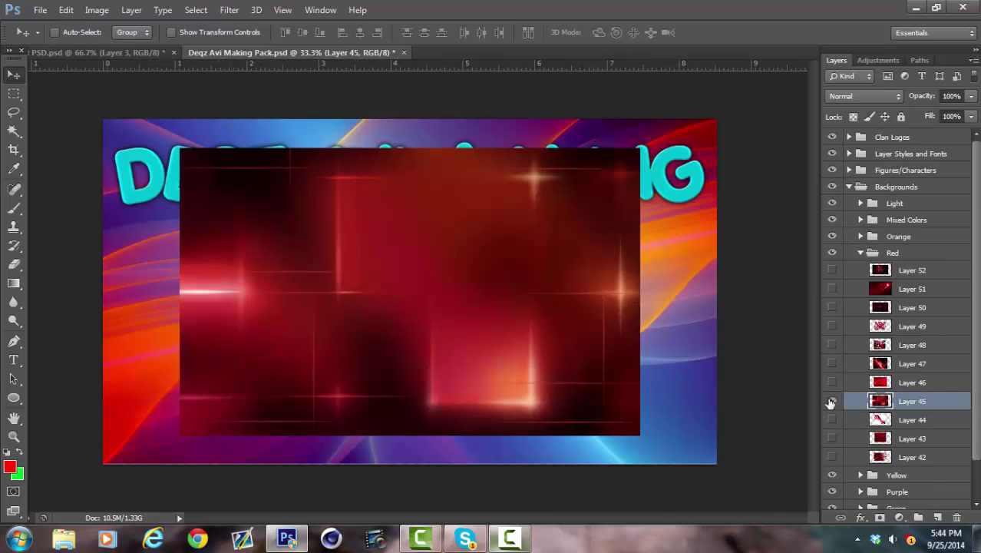
click(832, 400)
click(862, 253)
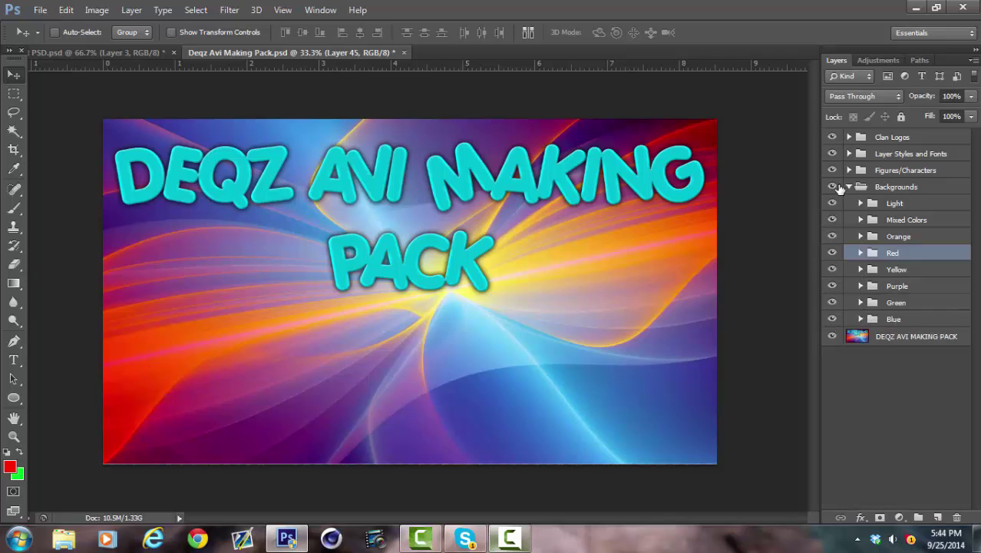
click(849, 187)
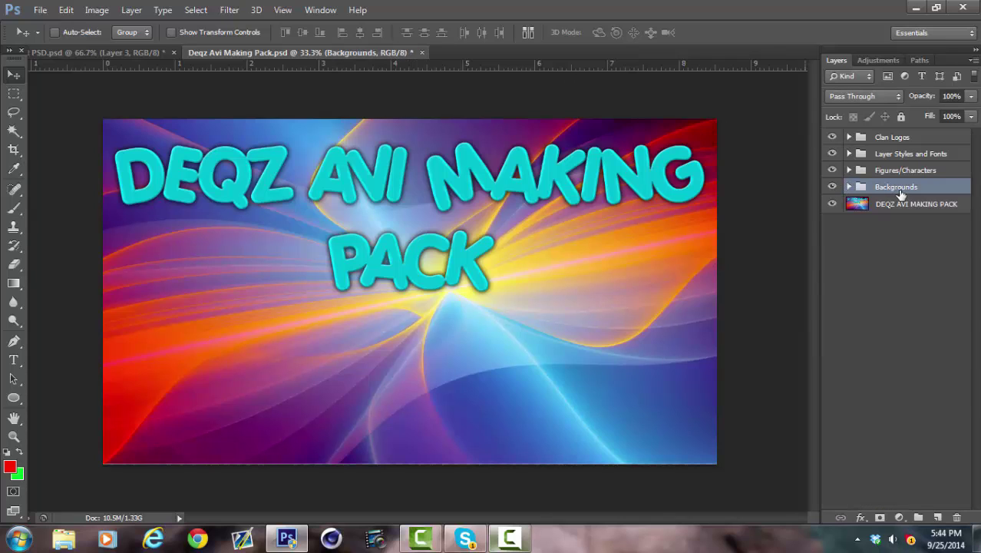
- Expand Figures/Characters > Pokemon, then show and select the Badass Deoxys figure
click(849, 170)
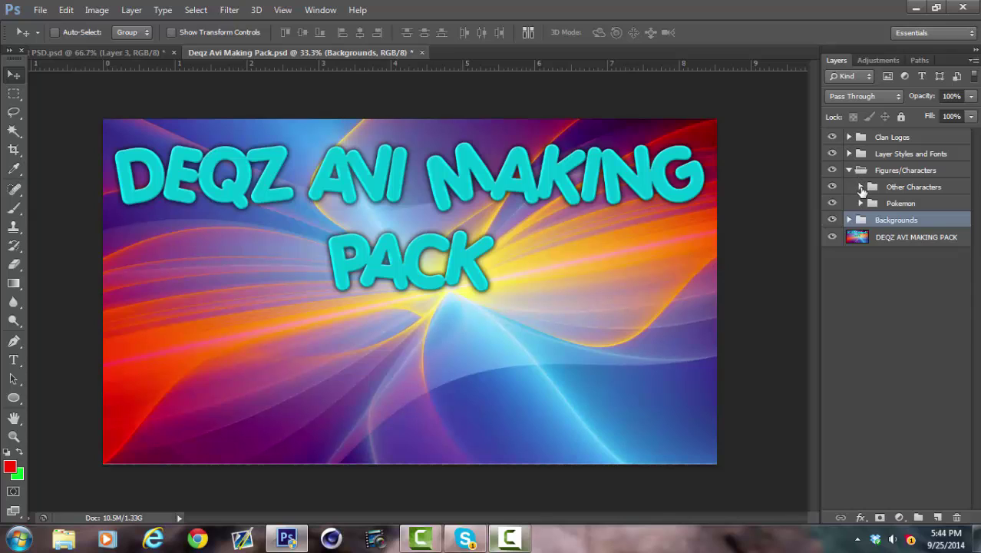
click(861, 188)
click(861, 188)
click(861, 204)
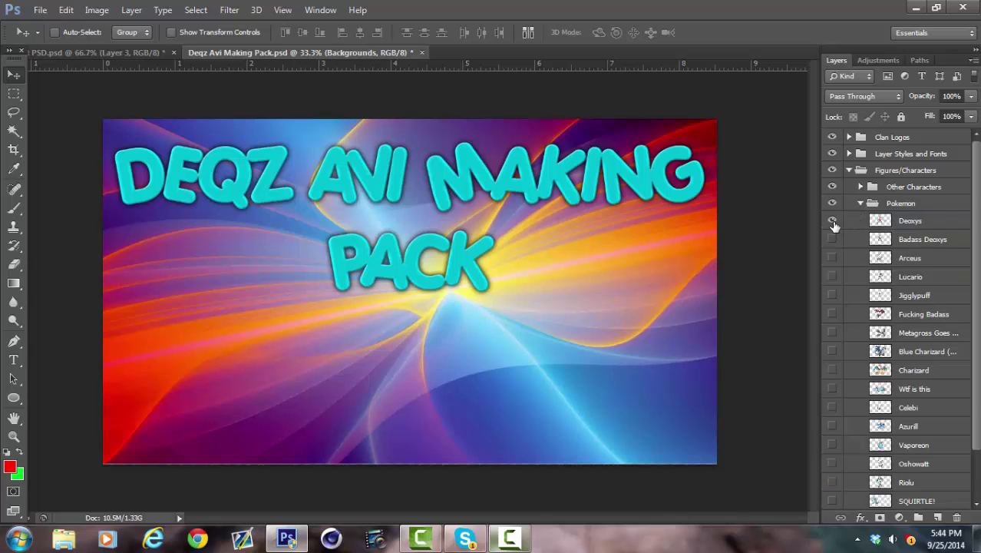
click(833, 221)
click(832, 221)
click(833, 239)
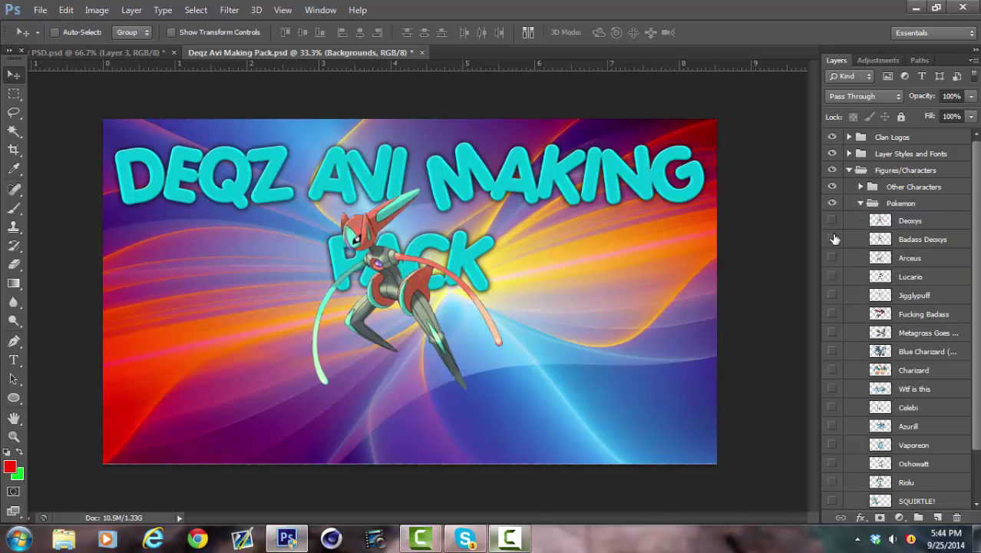
click(833, 239)
click(833, 258)
click(833, 258)
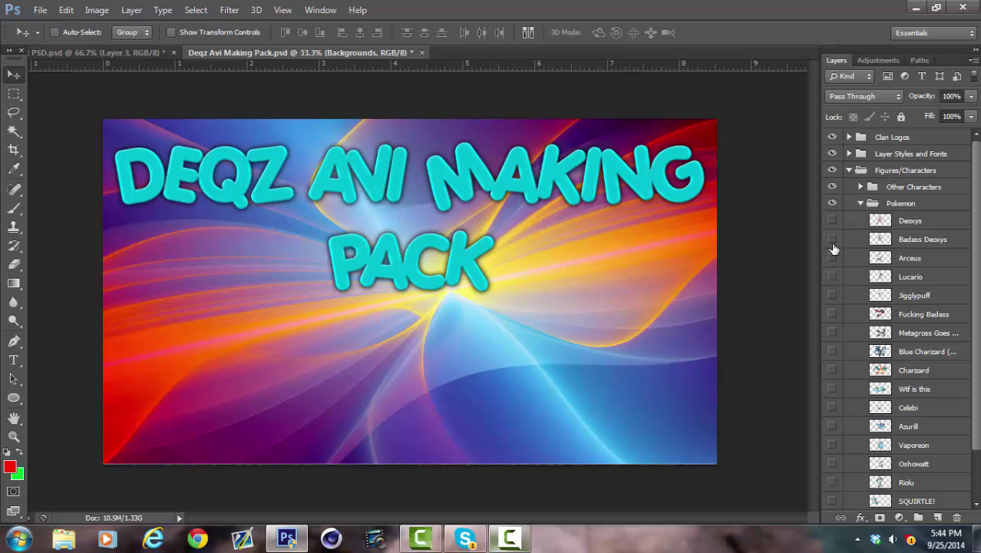
click(833, 239)
click(928, 244)
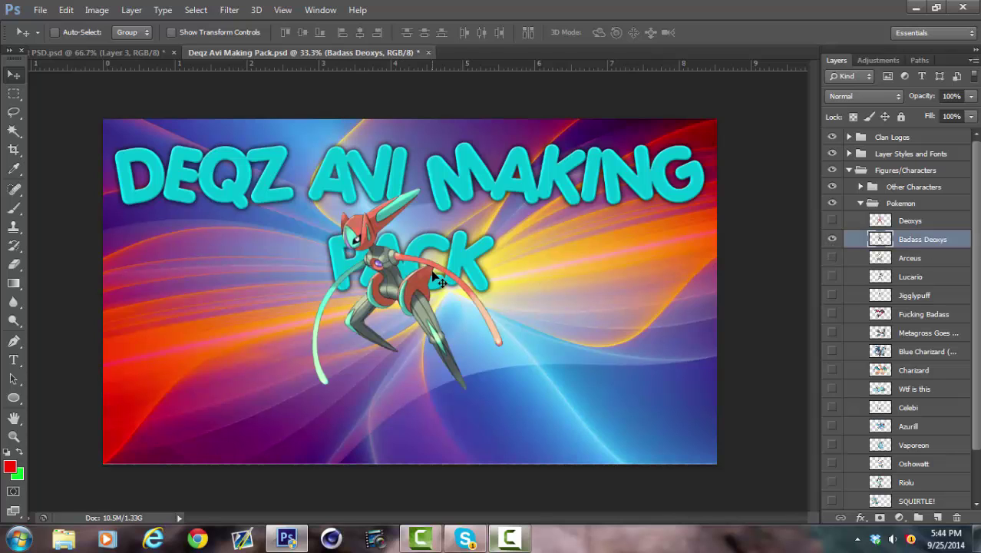
- Bring Badass Deoxys above Layer 2, shrink it to about 70%, and centre it over the logo
drag(417, 262, 439, 282)
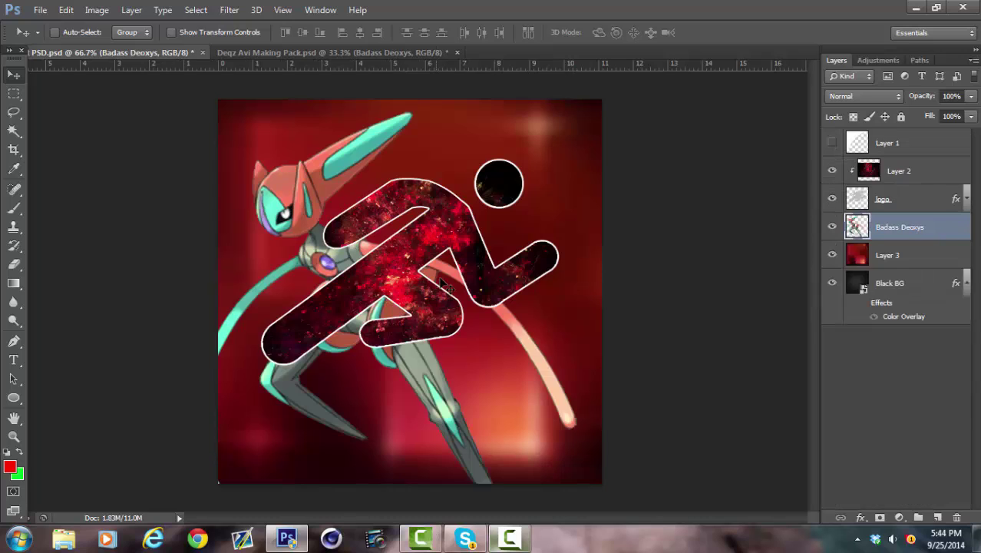
drag(924, 230, 921, 158)
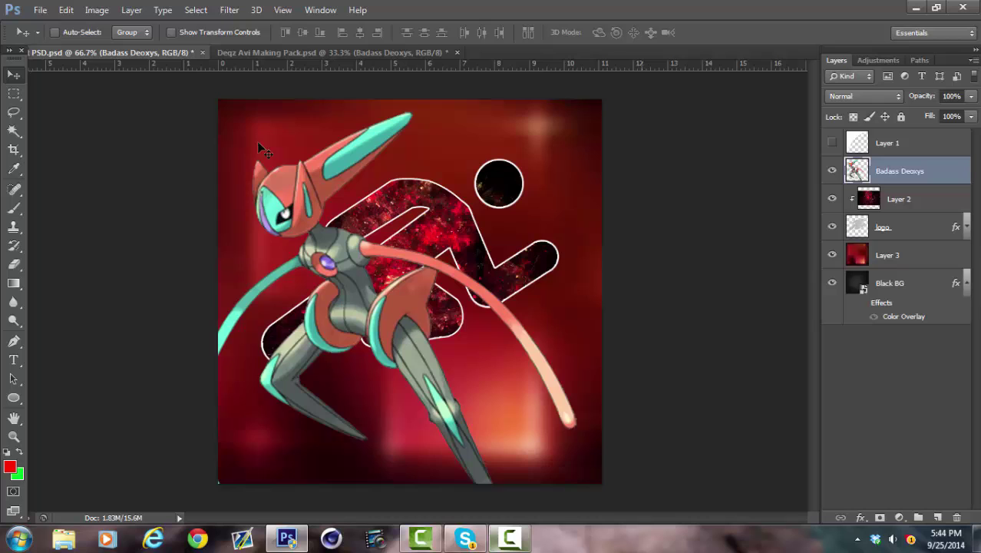
key(ctrl+t)
drag(196, 114, 310, 234)
click(722, 33)
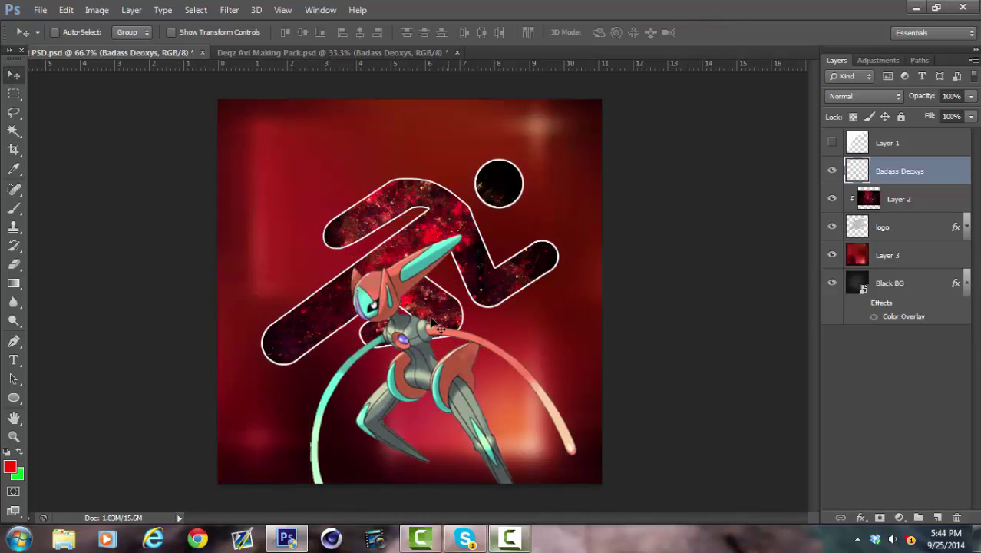
drag(426, 303, 397, 219)
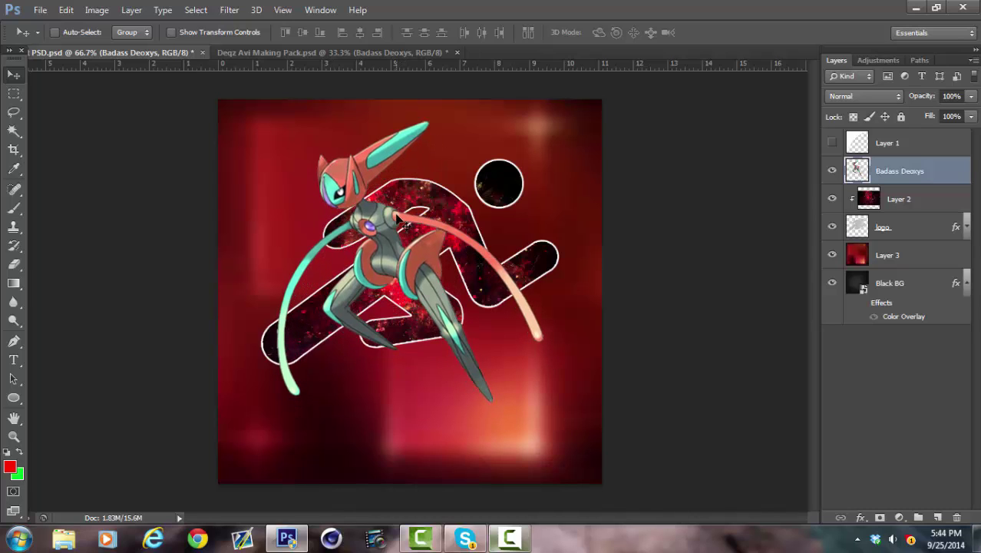
- Duplicate the Badass Deoxys layer
right_click(943, 175)
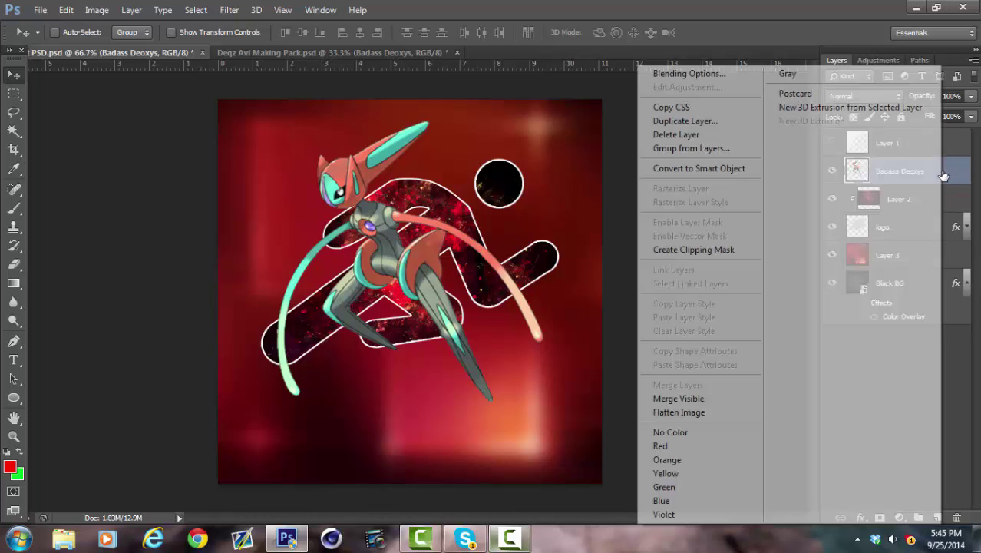
click(720, 124)
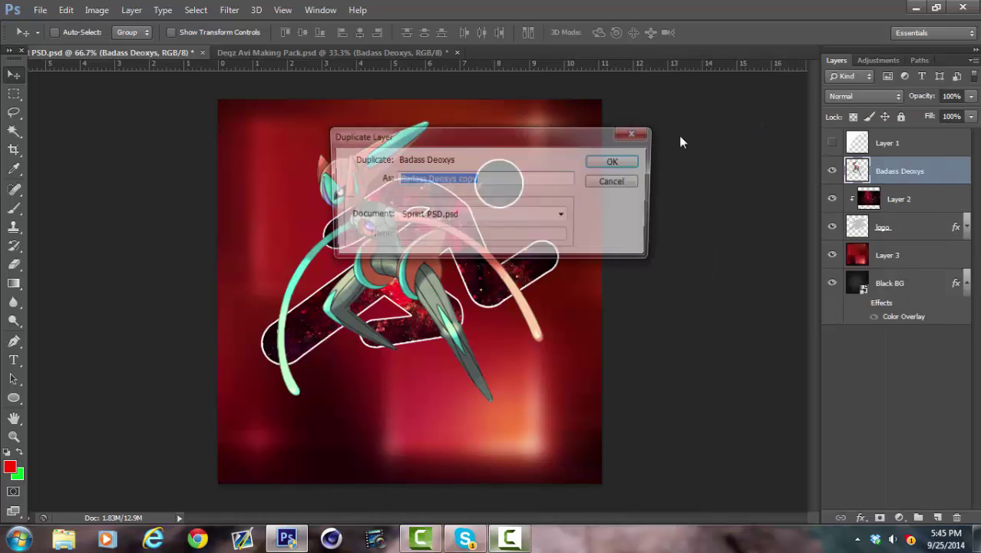
click(628, 161)
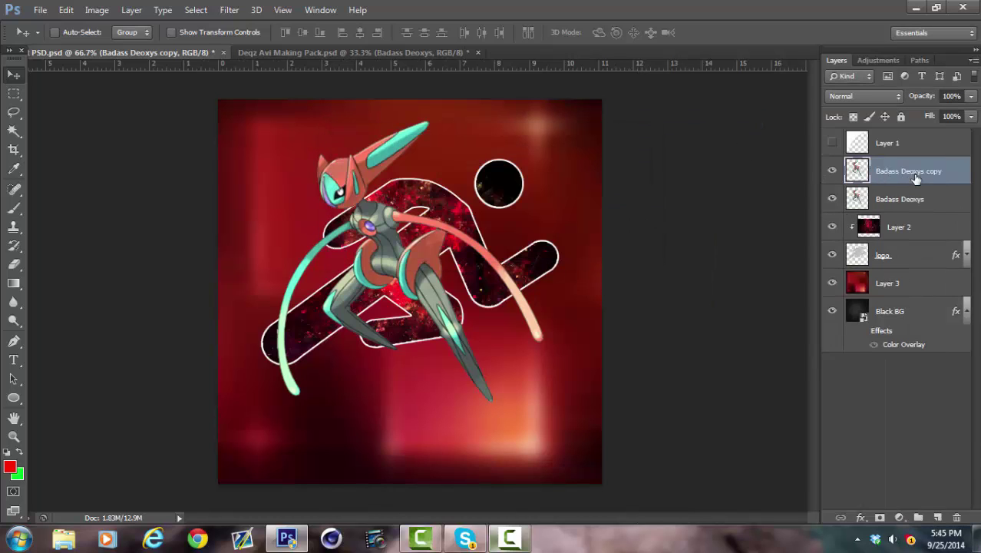
- Clip the original Badass Deoxys layer into the runner logo, leaving the copy unclipped above
click(934, 202)
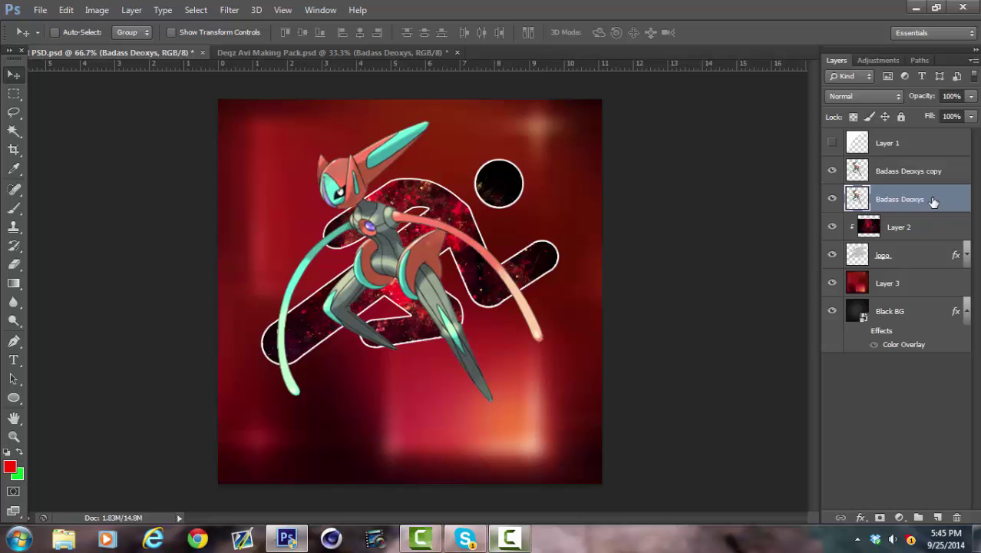
click(916, 259)
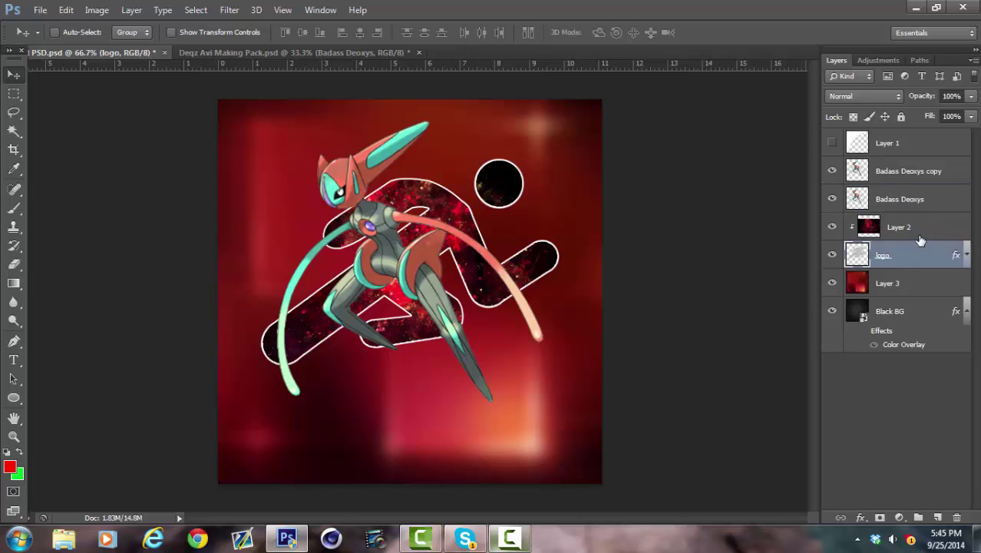
click(923, 225)
click(926, 203)
right_click(926, 206)
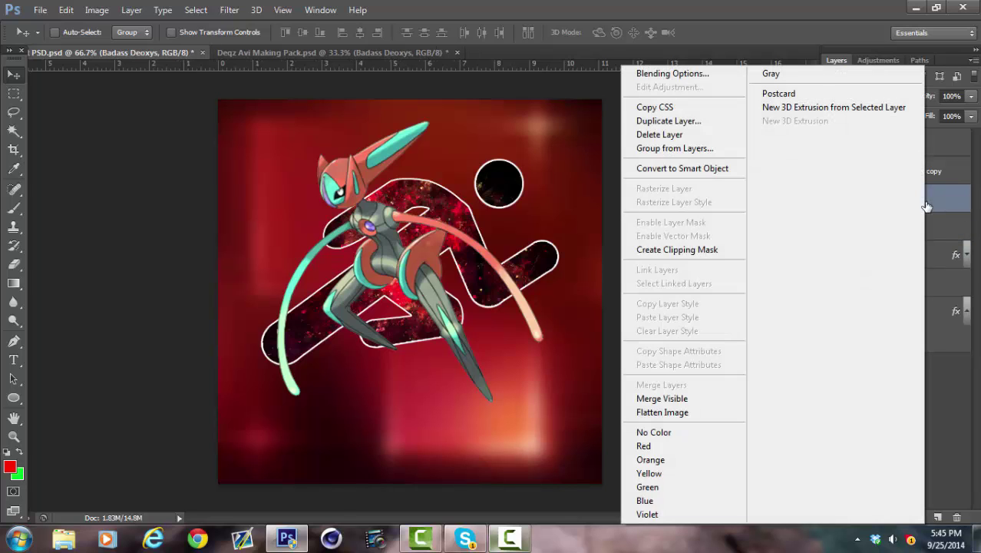
click(707, 249)
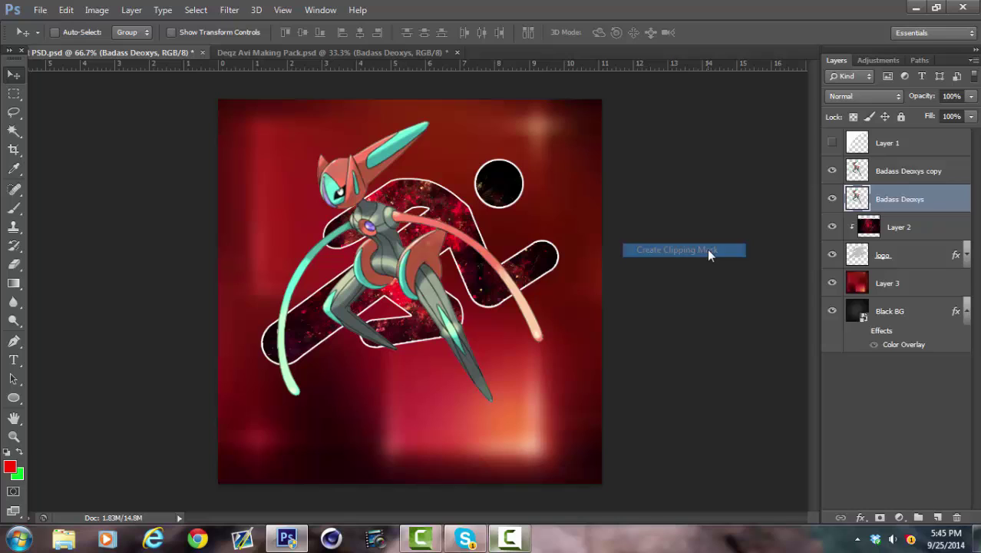
click(927, 175)
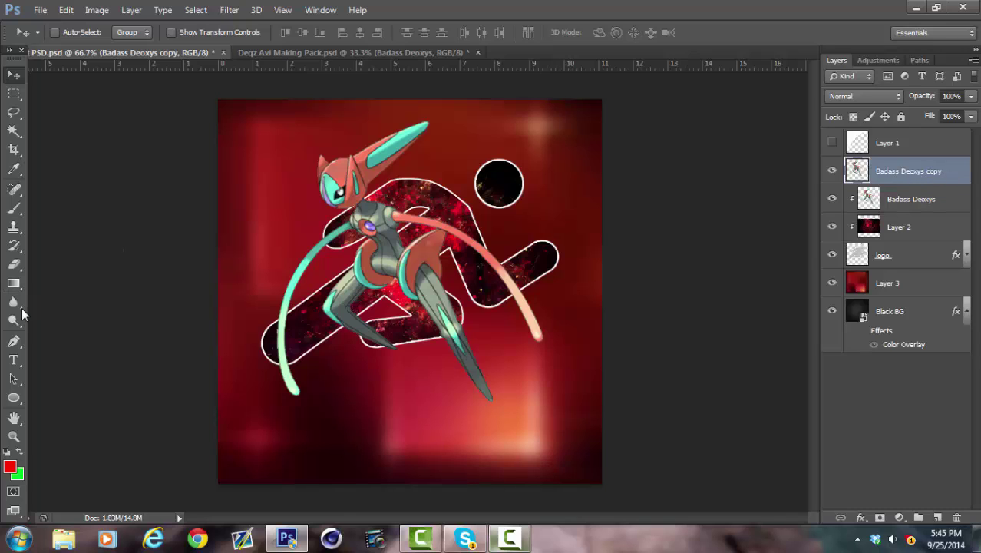
- Select the Eraser with a 112 px brush size
click(13, 264)
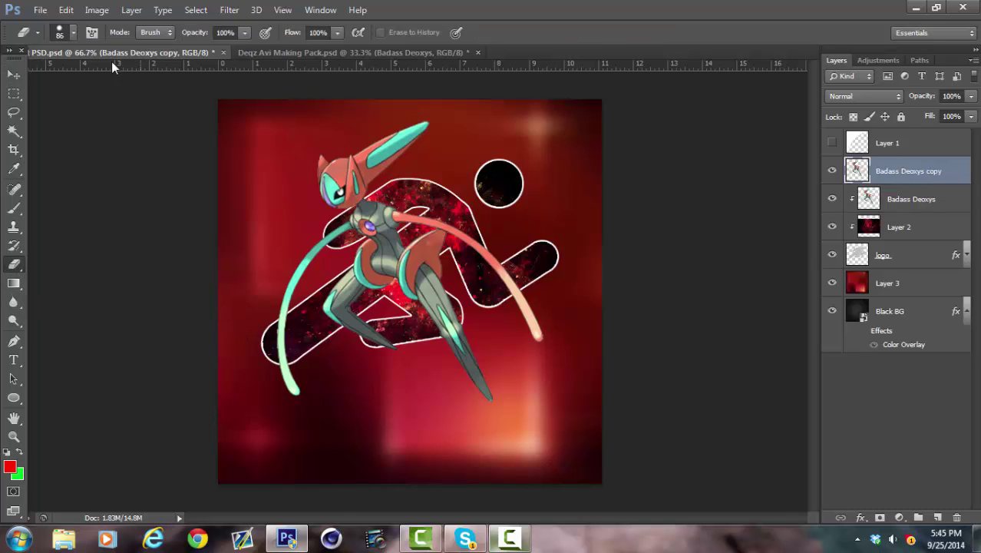
click(73, 34)
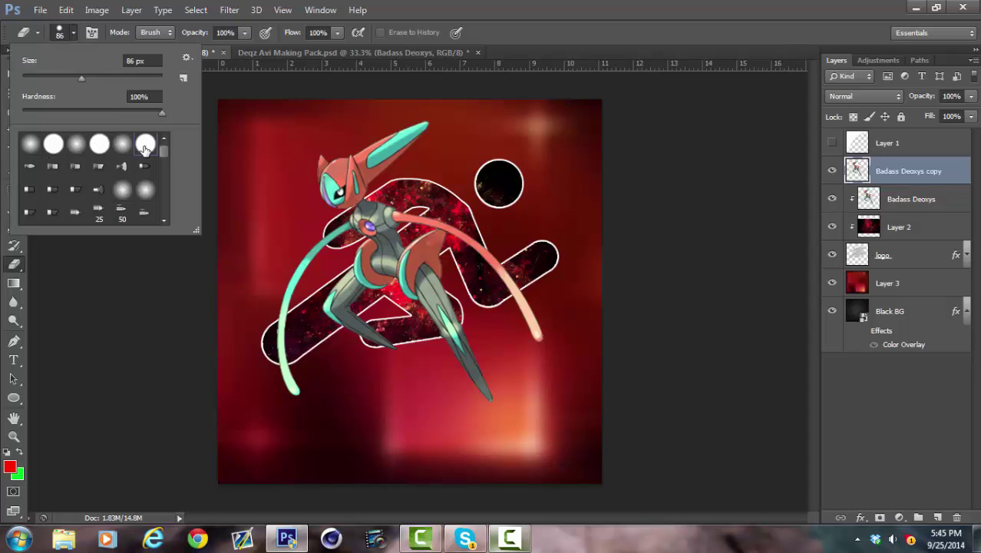
drag(82, 78, 96, 79)
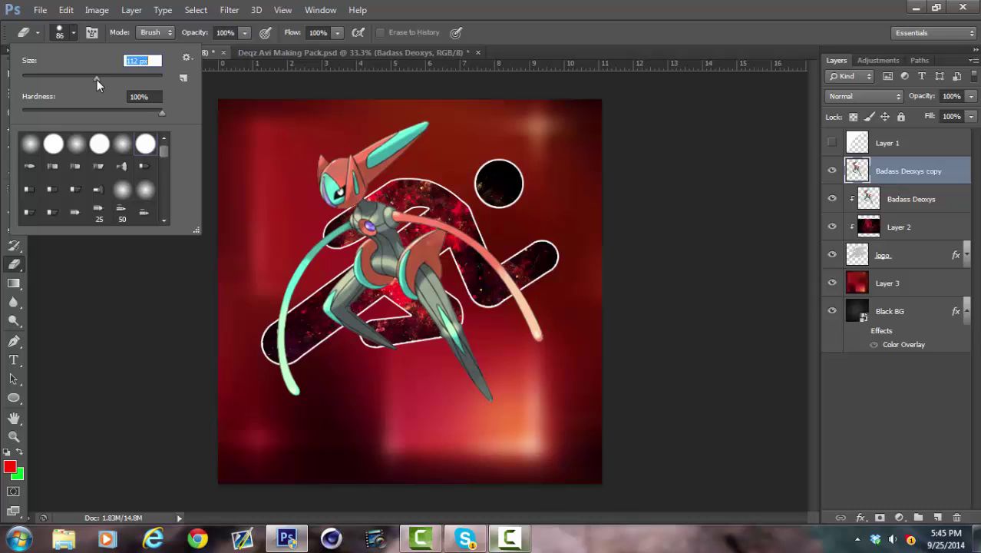
click(74, 35)
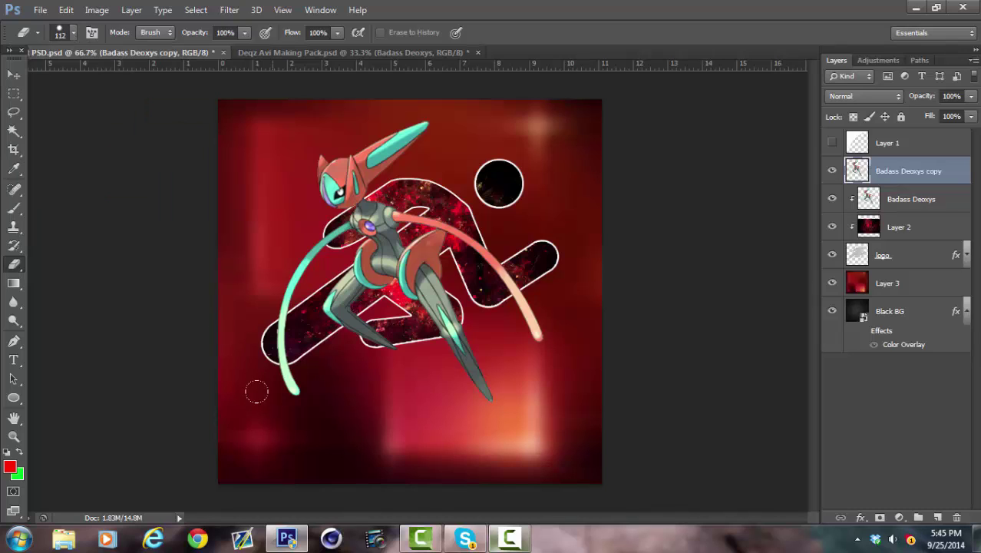
- Try erasing Deoxys' tail and leg tips, then undo all the erasures
drag(262, 374, 273, 364)
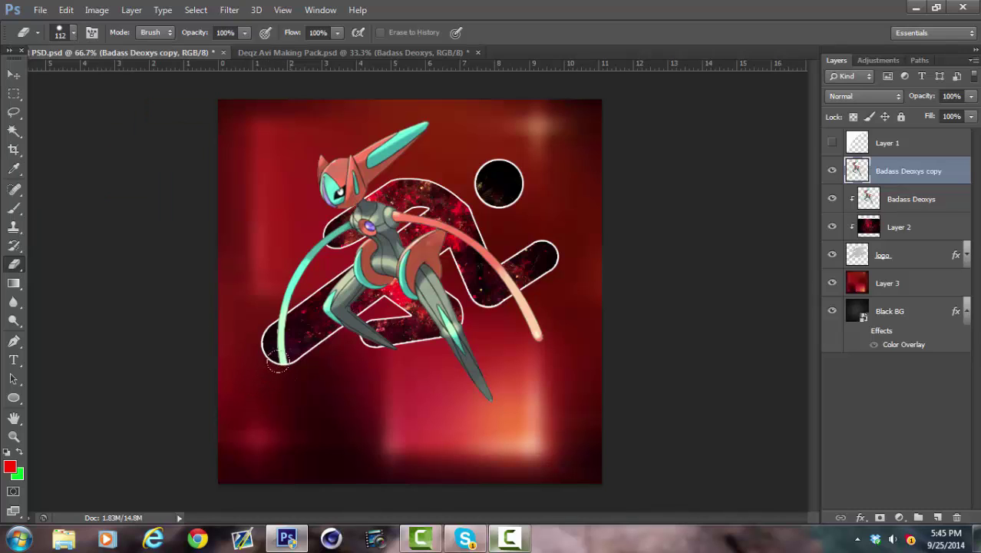
mouse_move(418, 340)
mouse_down()
mouse_move(445, 336)
mouse_move(460, 357)
mouse_up()
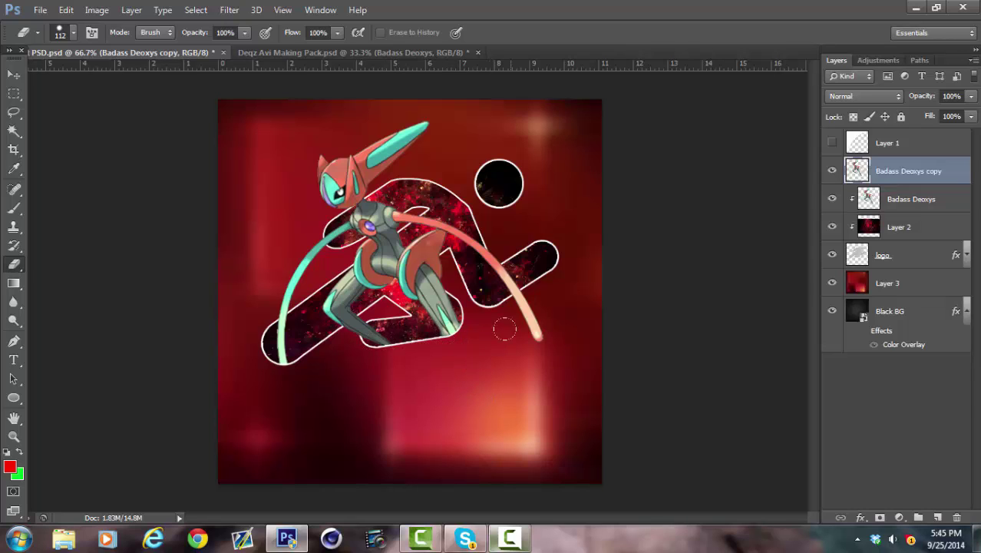
mouse_move(504, 329)
mouse_down()
mouse_move(528, 310)
mouse_move(506, 288)
mouse_up()
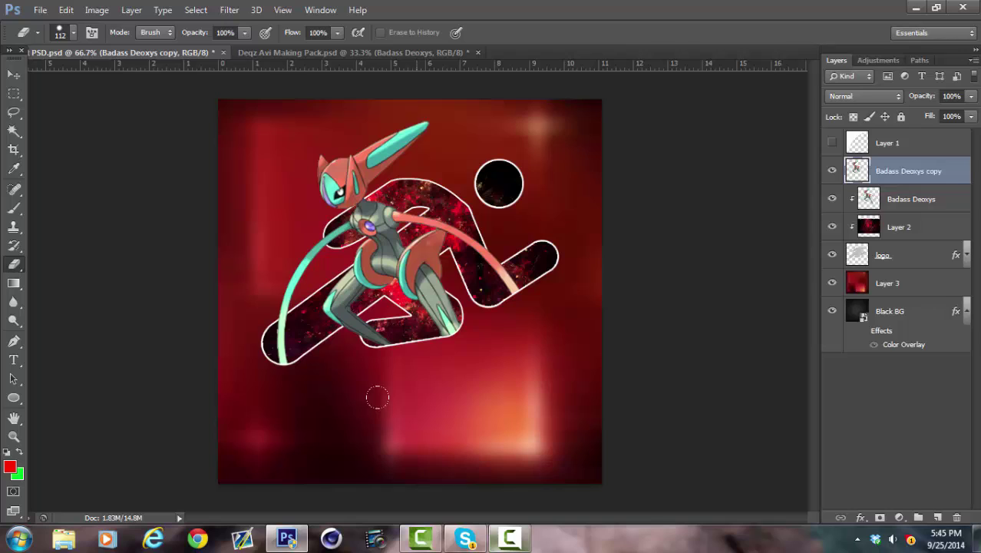
mouse_move(350, 342)
mouse_down()
mouse_move(351, 314)
mouse_move(327, 342)
mouse_up()
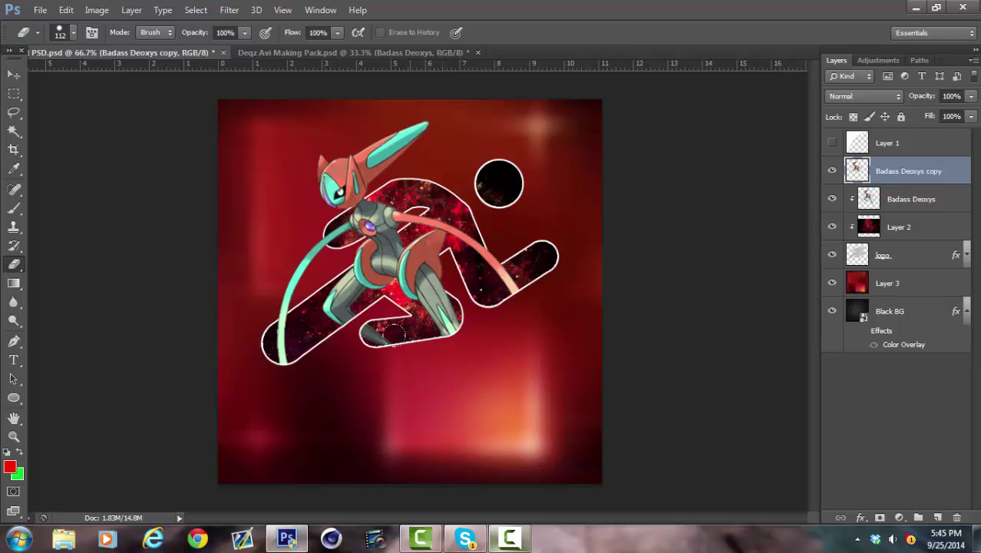
drag(375, 330, 389, 349)
key(ctrl+alt+z)
key(alt+[)
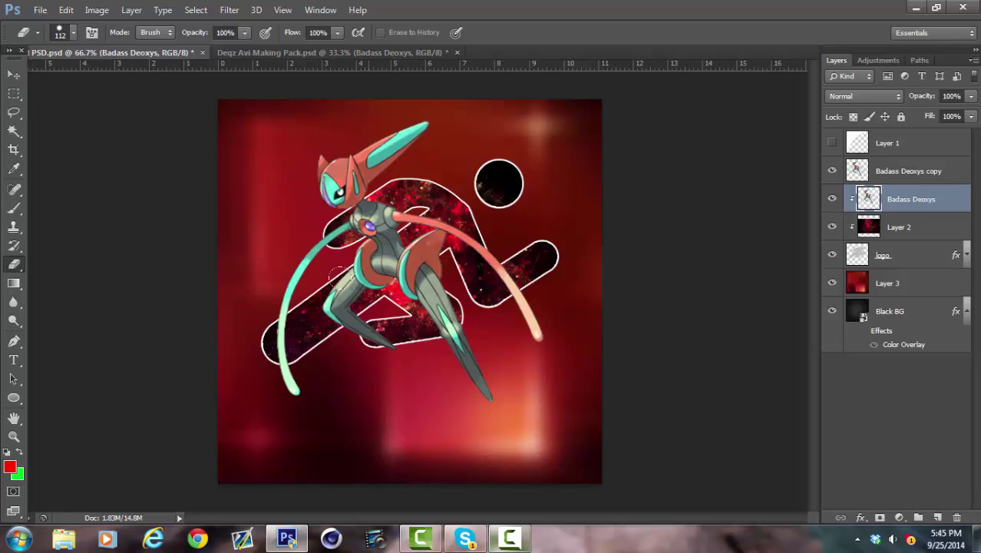
- Shift both Deoxys layers together about 0.556 in to the right over the galaxy logo
click(13, 74)
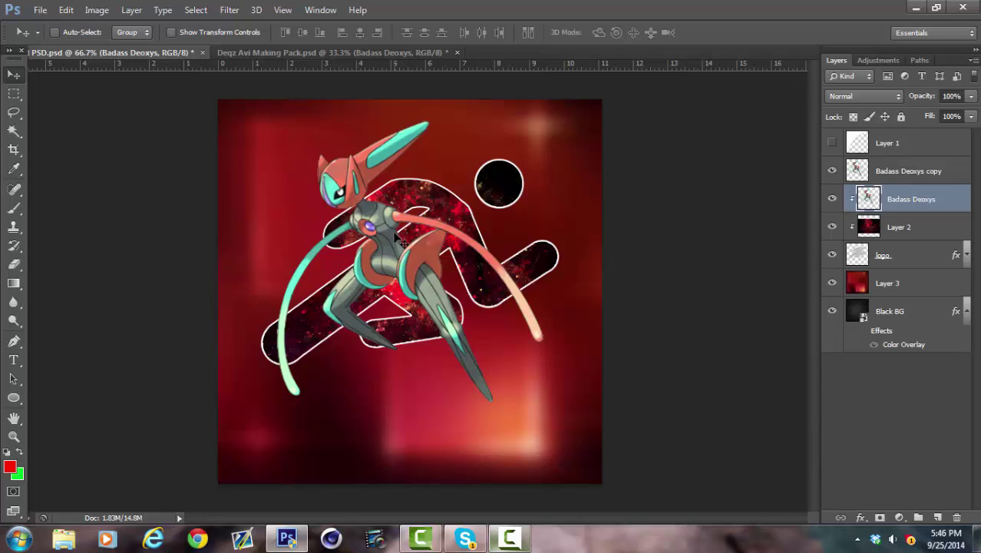
drag(439, 232, 458, 286)
shift+click(954, 175)
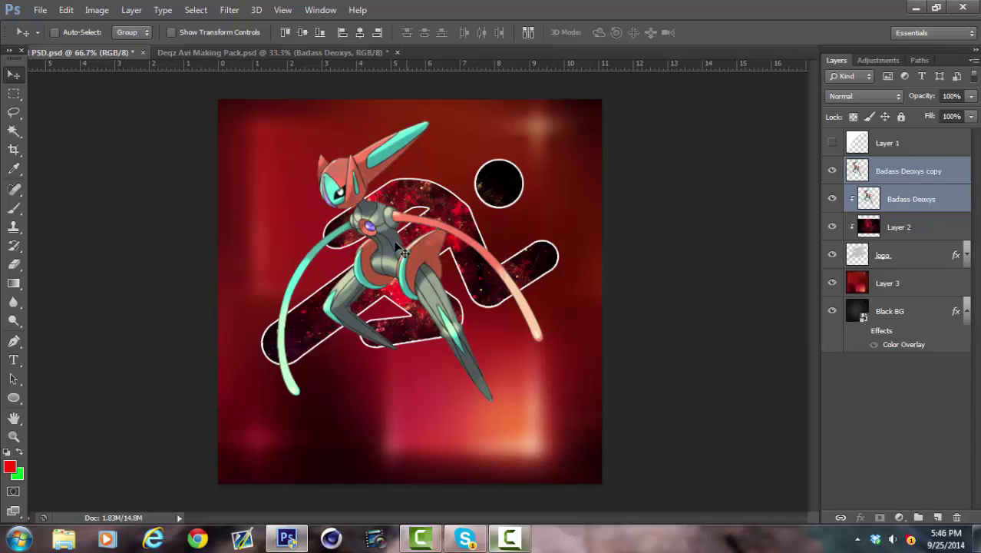
drag(399, 248, 417, 248)
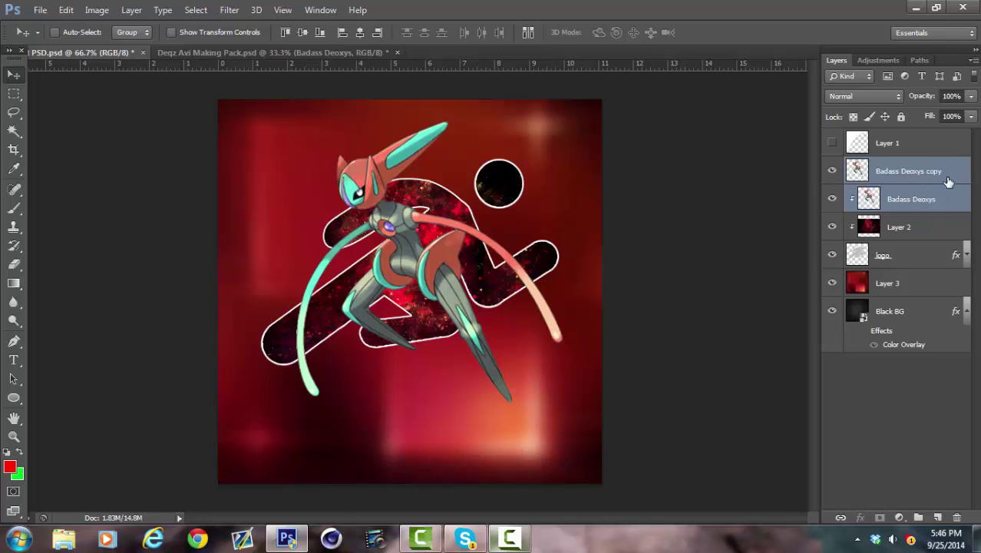
click(945, 178)
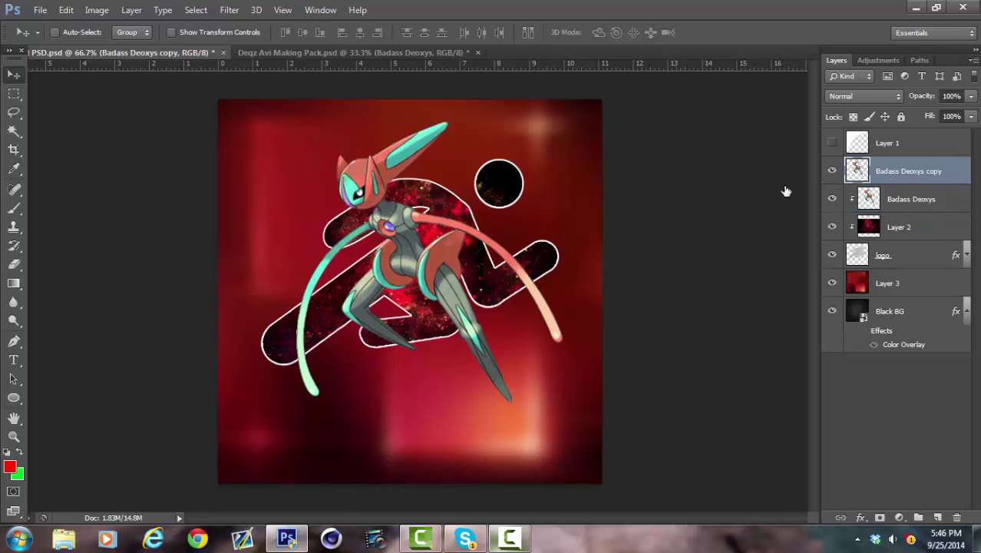
click(16, 265)
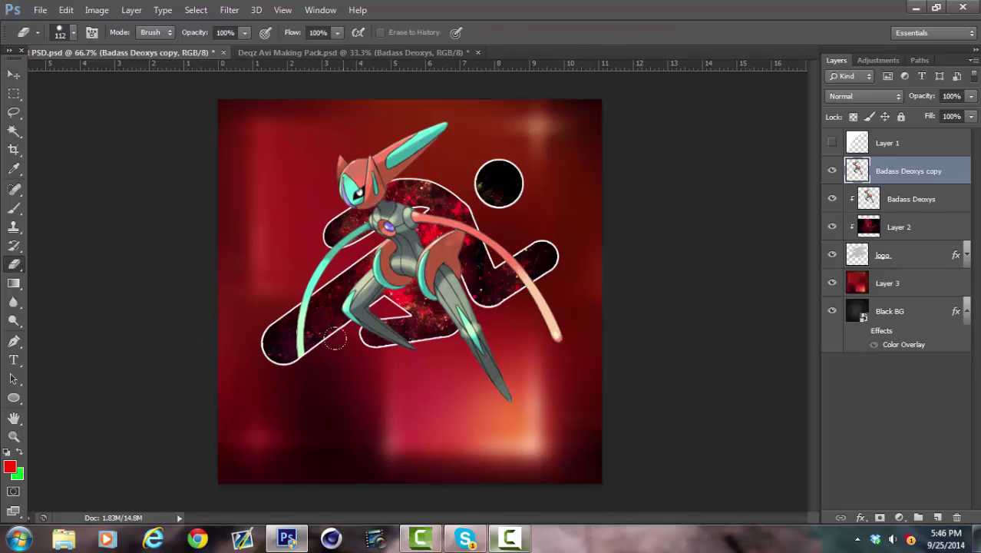
mouse_move(368, 310)
mouse_down()
mouse_move(272, 350)
mouse_move(342, 335)
mouse_move(314, 334)
mouse_move(287, 351)
mouse_up()
key(alt+shift+bracketleft)
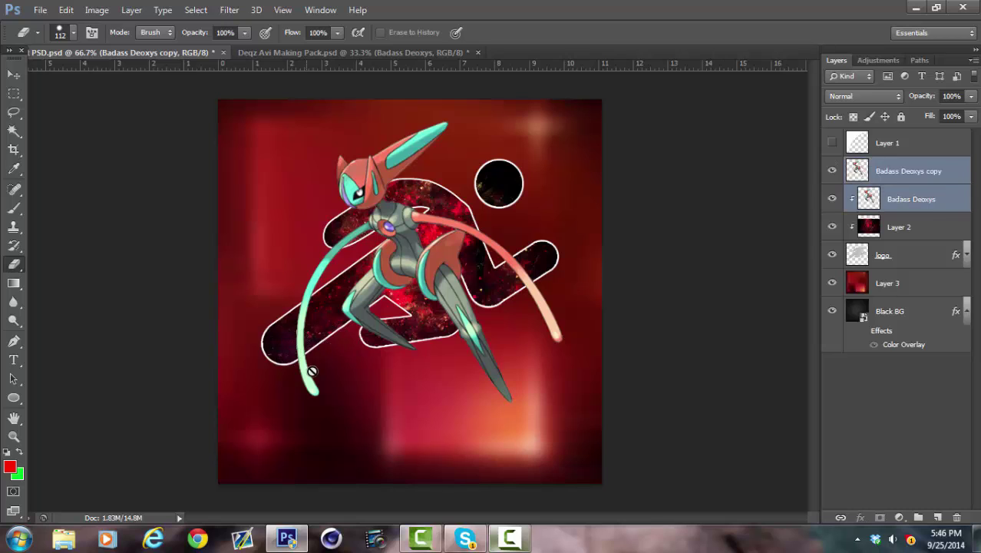
click(337, 366)
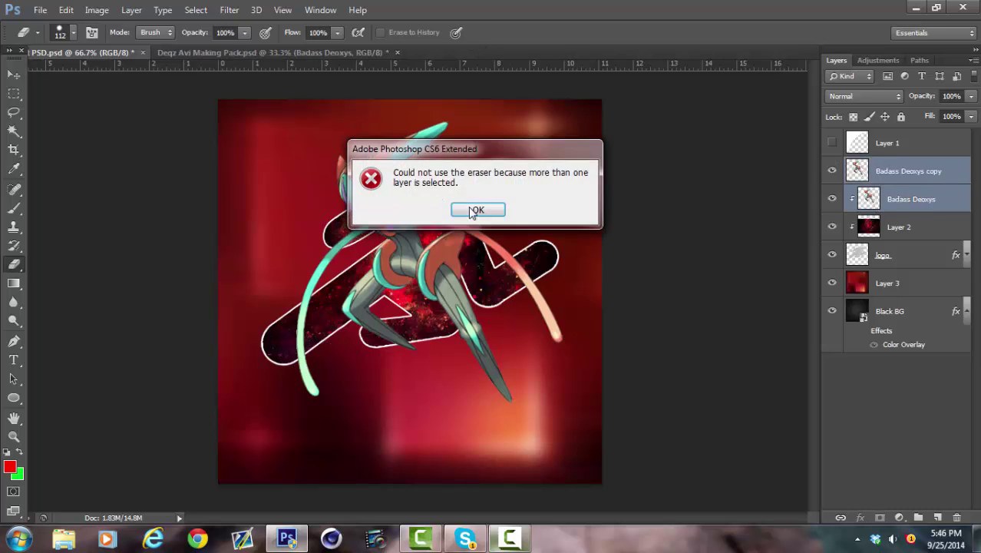
key(Return)
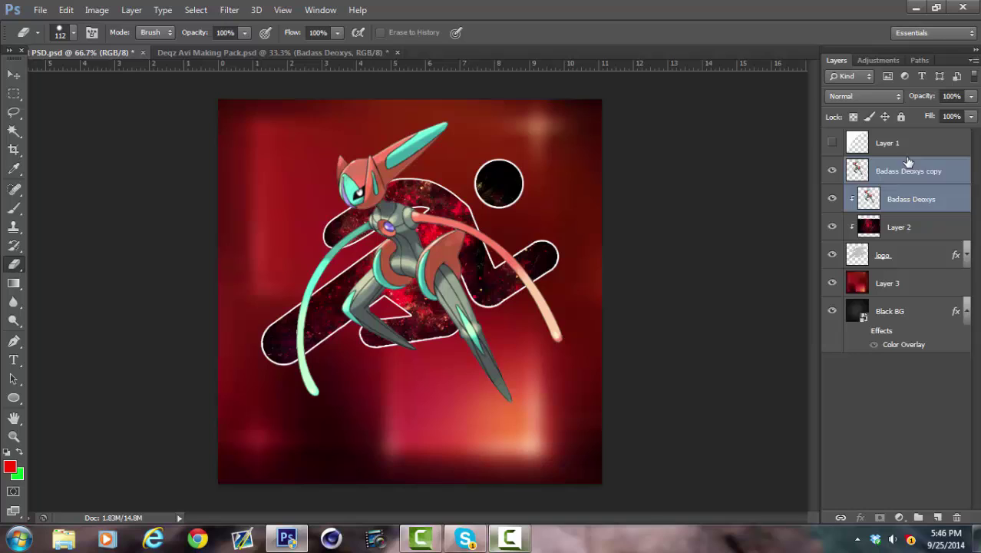
click(948, 172)
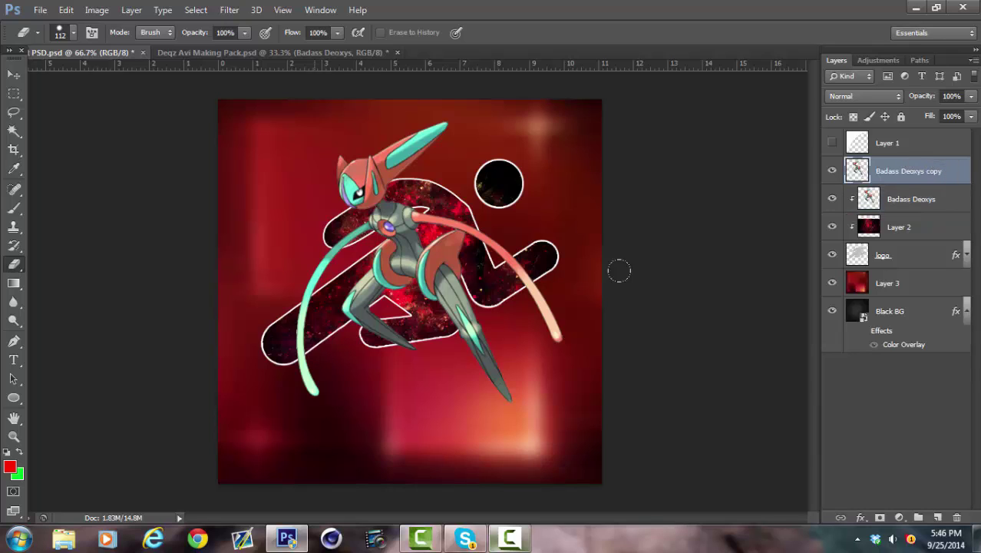
mouse_move(276, 367)
mouse_down()
mouse_move(288, 361)
mouse_move(311, 387)
mouse_move(326, 374)
mouse_up()
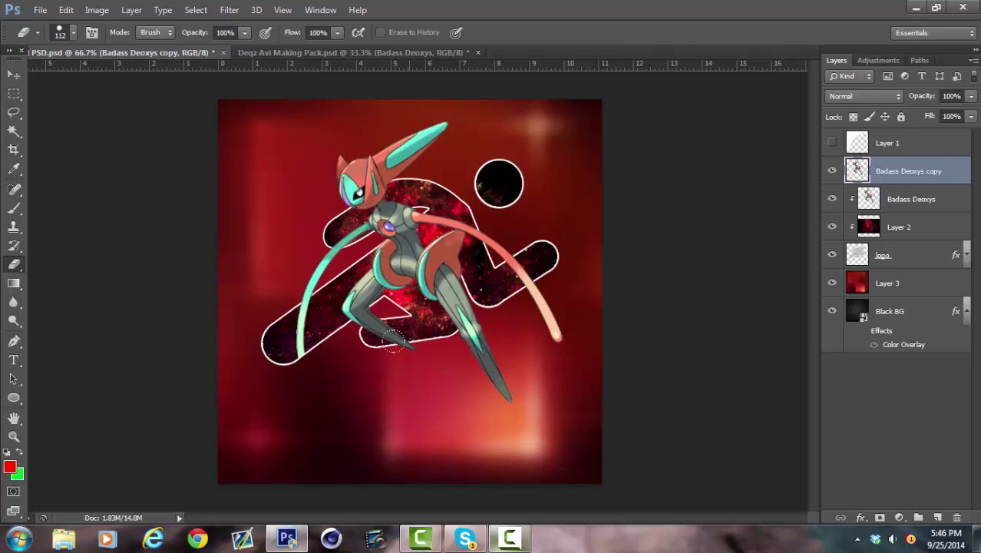
drag(392, 343, 409, 345)
drag(473, 362, 461, 332)
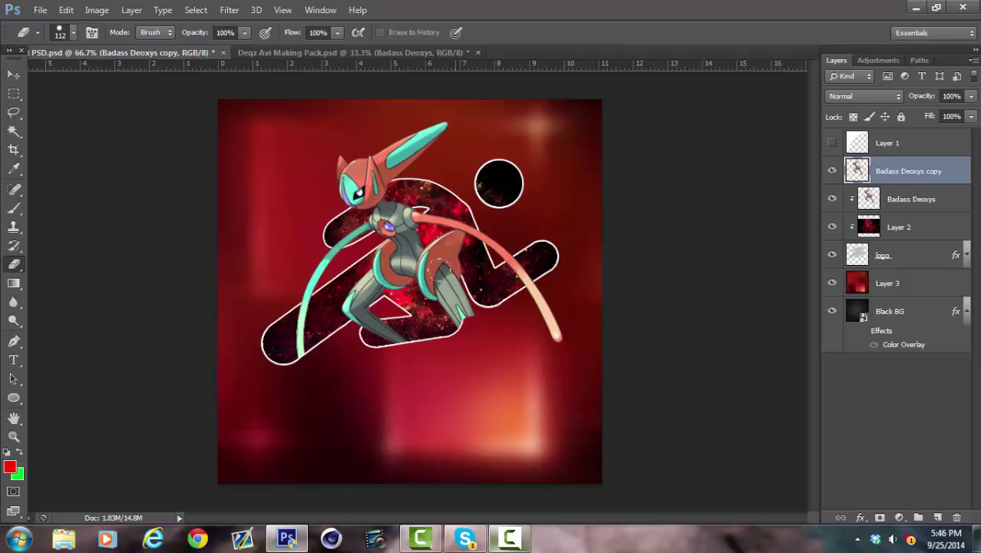
drag(439, 270, 429, 294)
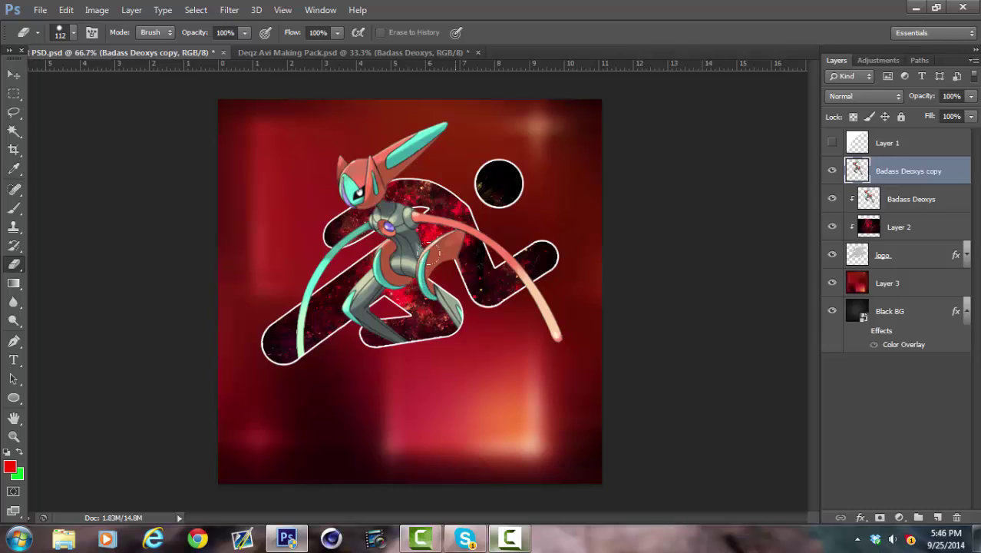
drag(427, 250, 422, 244)
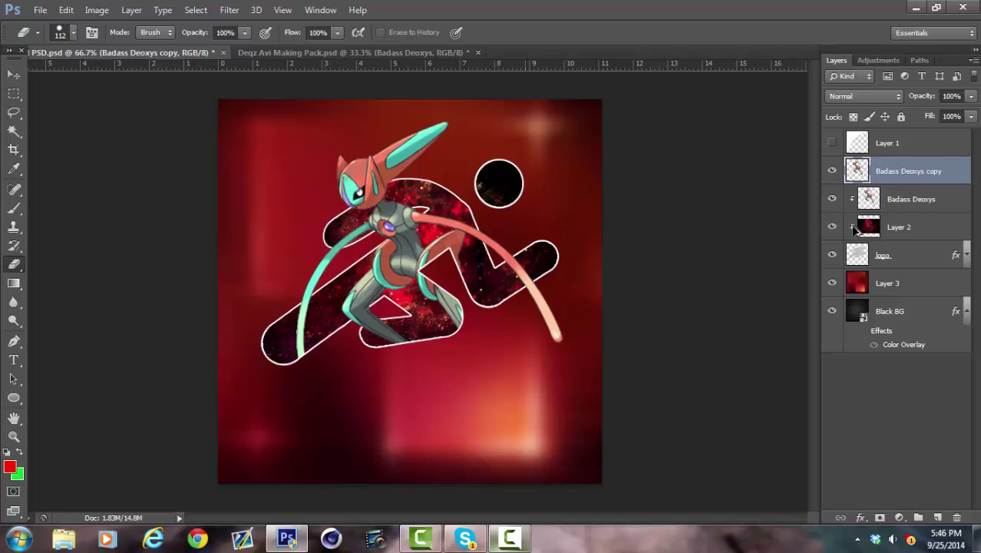
key(ctrl+z)
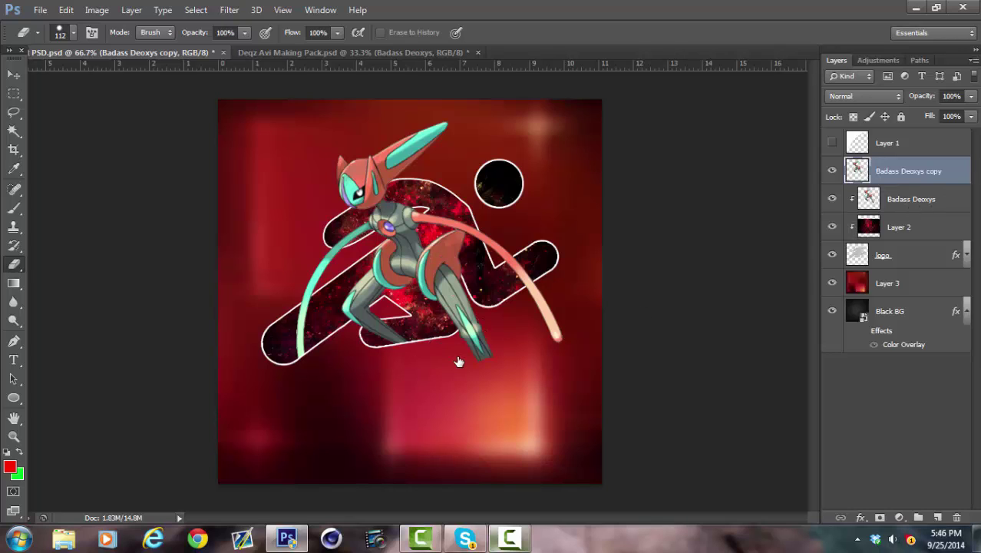
key(ctrl+z)
key(alt+shift+bracketleft)
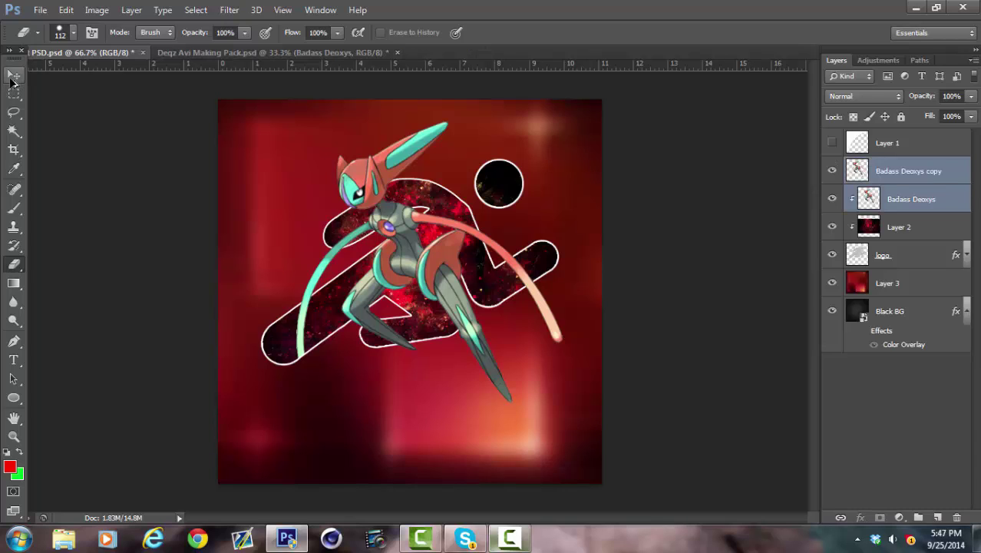
- Undo the last erase and move both Deoxys layers slightly back to the left
key(ctrl+alt+z)
click(13, 76)
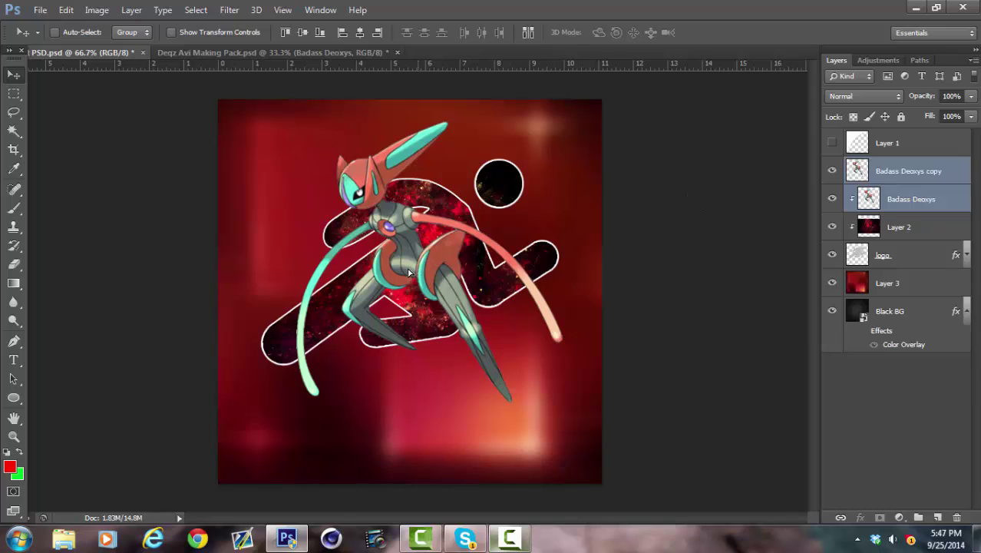
drag(405, 272, 397, 272)
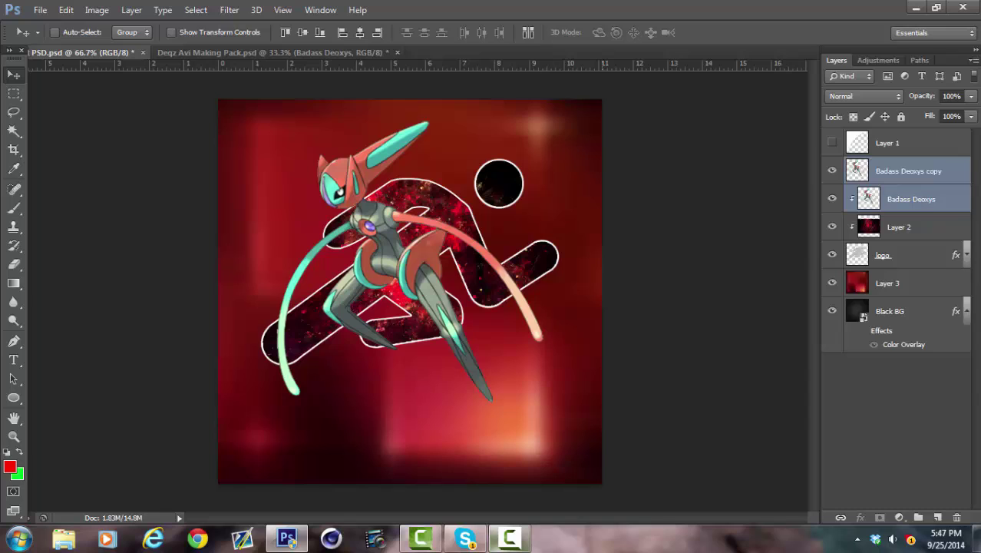
ctrl+click(930, 196)
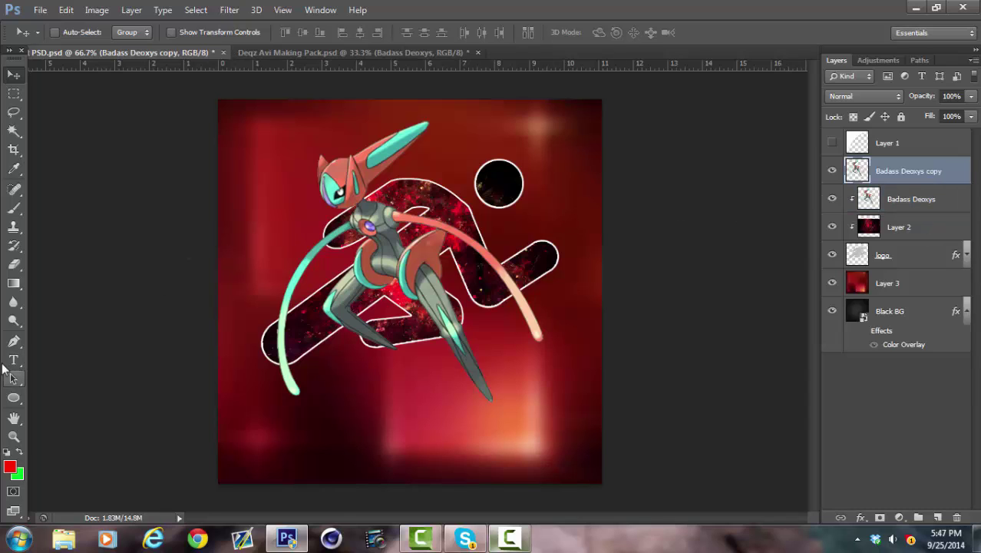
- Erase Deoxys's leg and tail tips below the logo edge on the Badass Deoxys copy layer
click(14, 264)
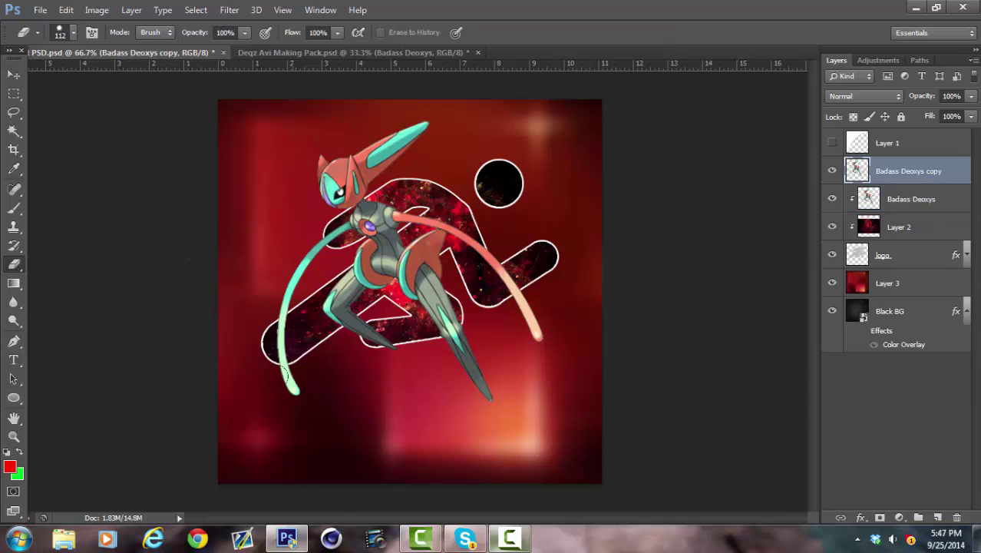
click(287, 385)
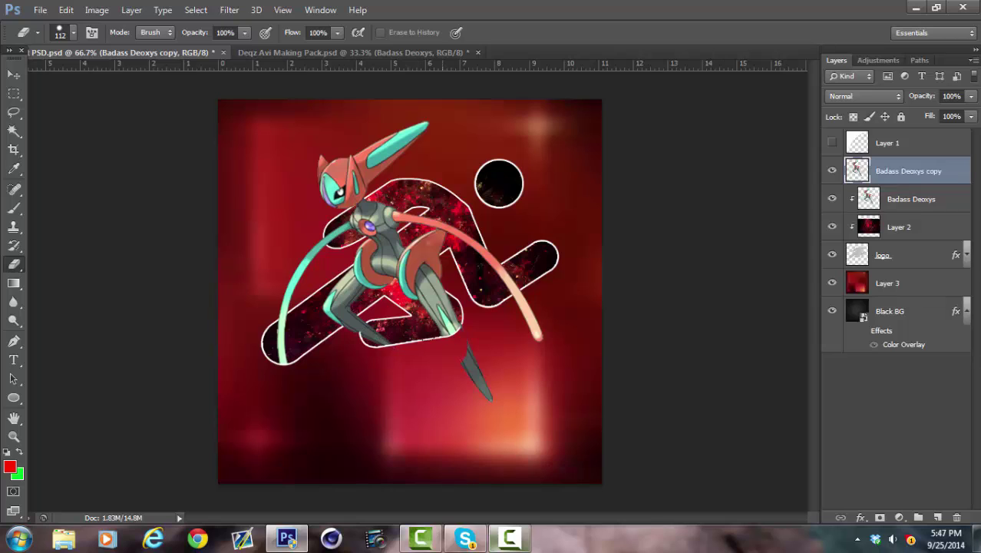
key(ctrl+z)
click(291, 382)
click(477, 210)
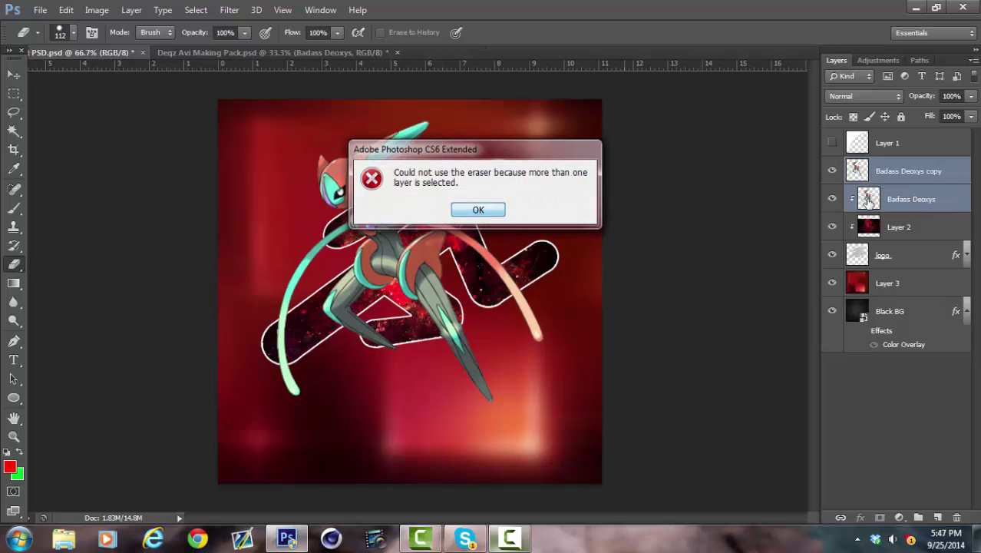
click(930, 174)
mouse_move(263, 366)
mouse_down()
mouse_move(360, 354)
mouse_move(389, 331)
mouse_move(446, 318)
mouse_move(444, 339)
mouse_move(502, 380)
mouse_up()
drag(537, 336, 519, 282)
click(13, 76)
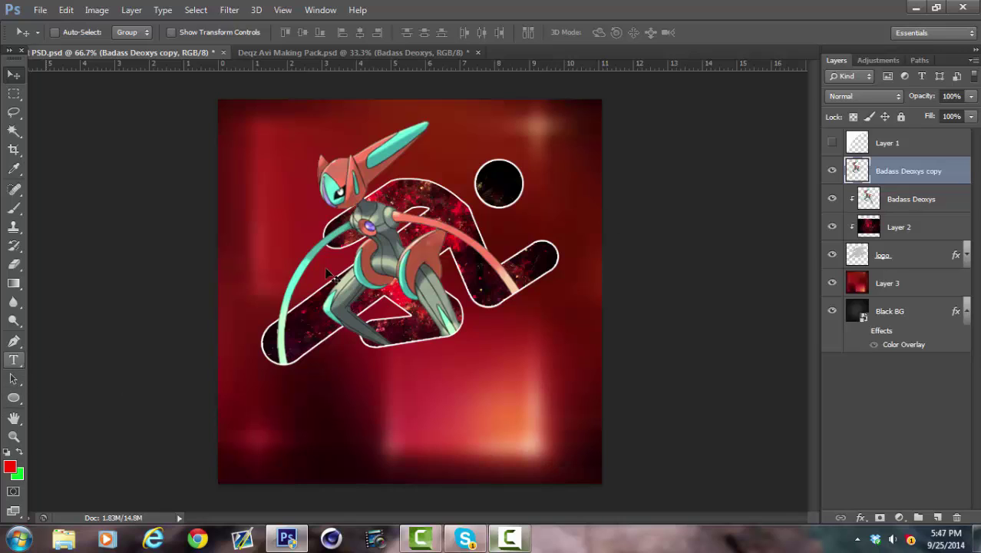
- Start a Porky's text entry below the artwork and set its size to 80 pt
click(21, 365)
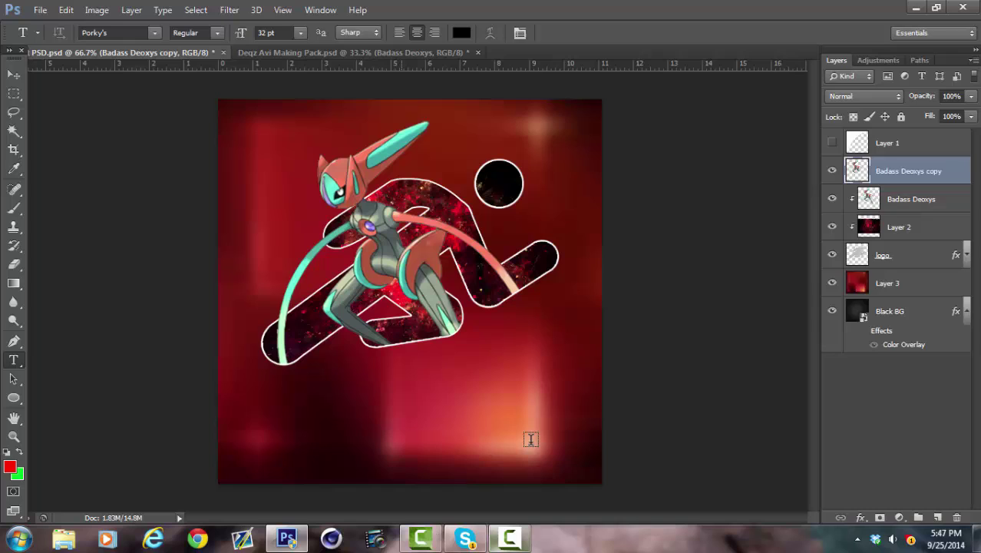
click(401, 426)
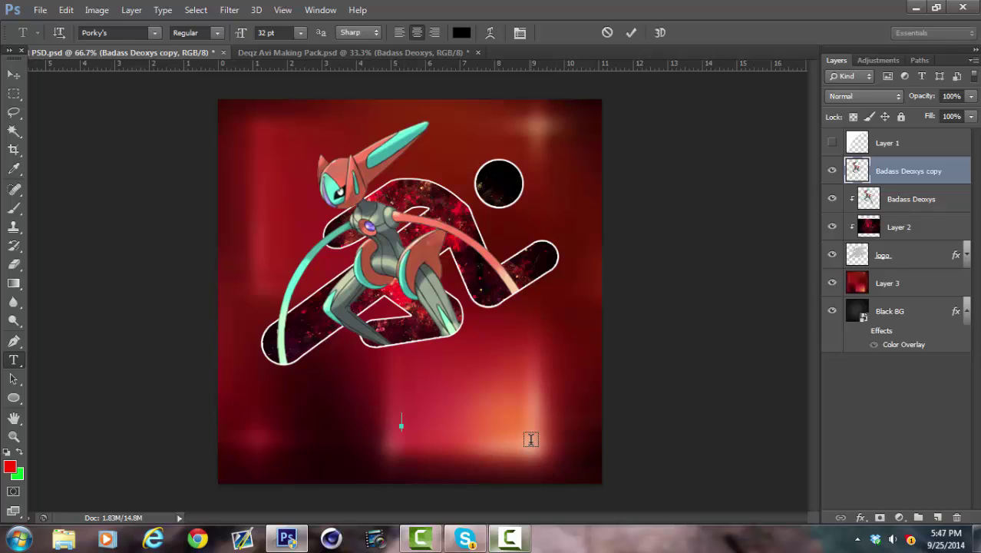
click(278, 31)
text(6)
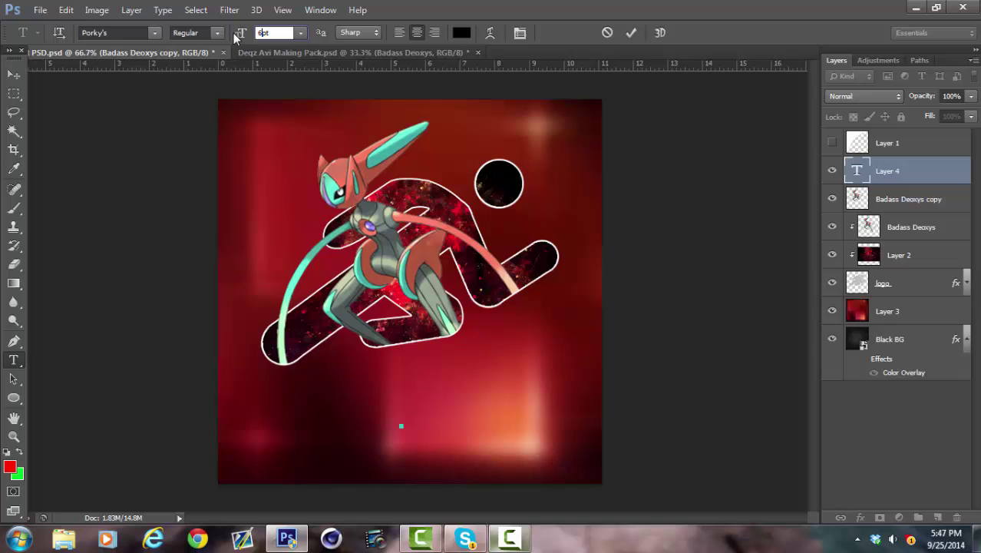
text(0)
key(Return)
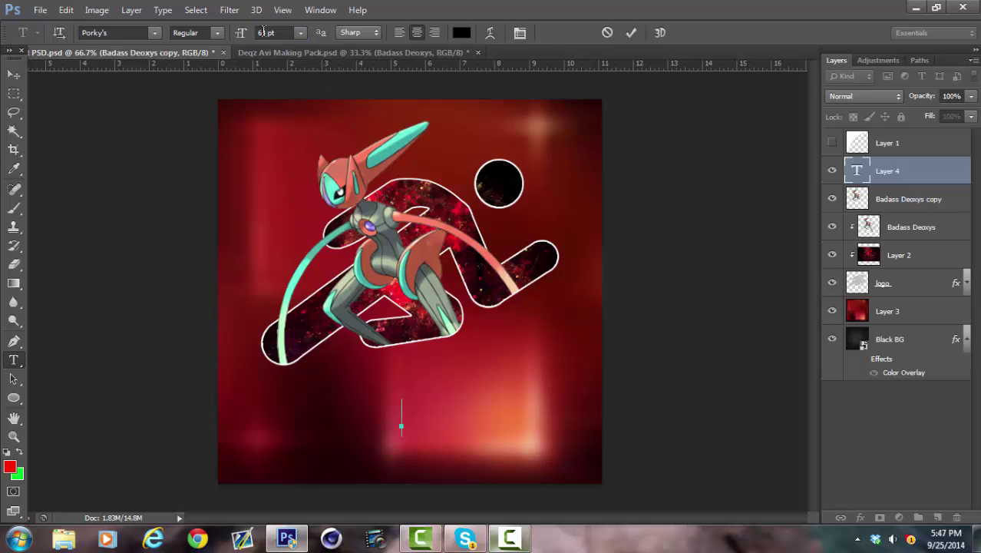
text(108)
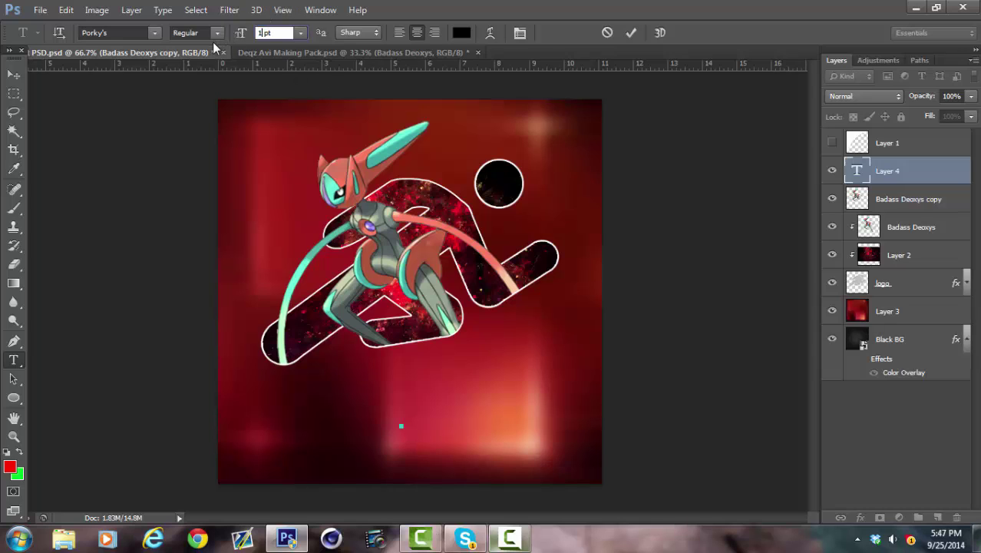
key(Return)
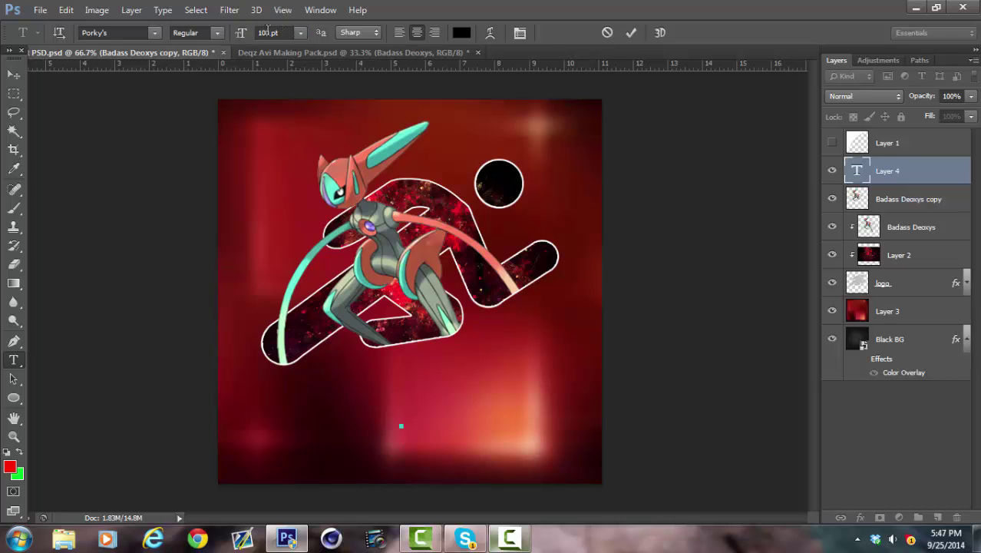
click(267, 32)
text(80)
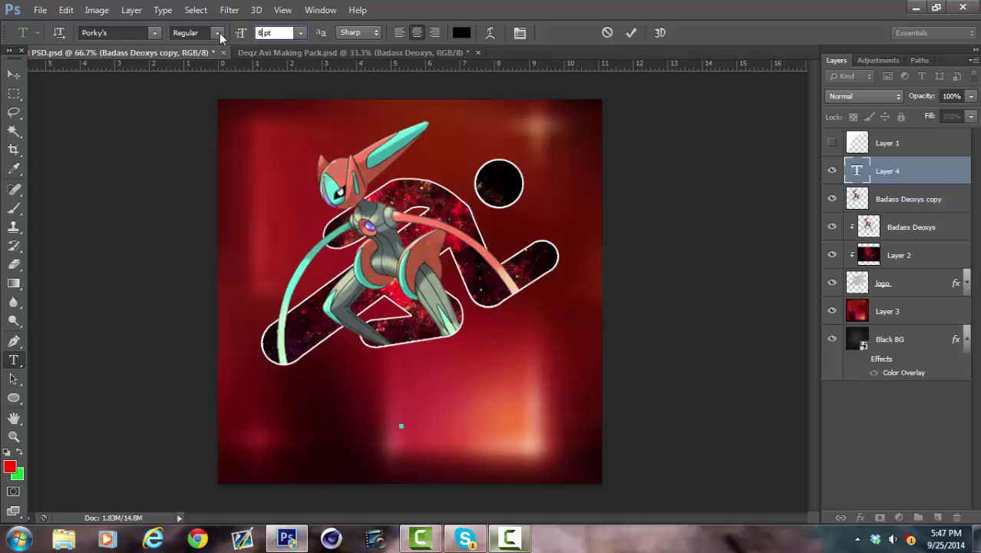
key(Return)
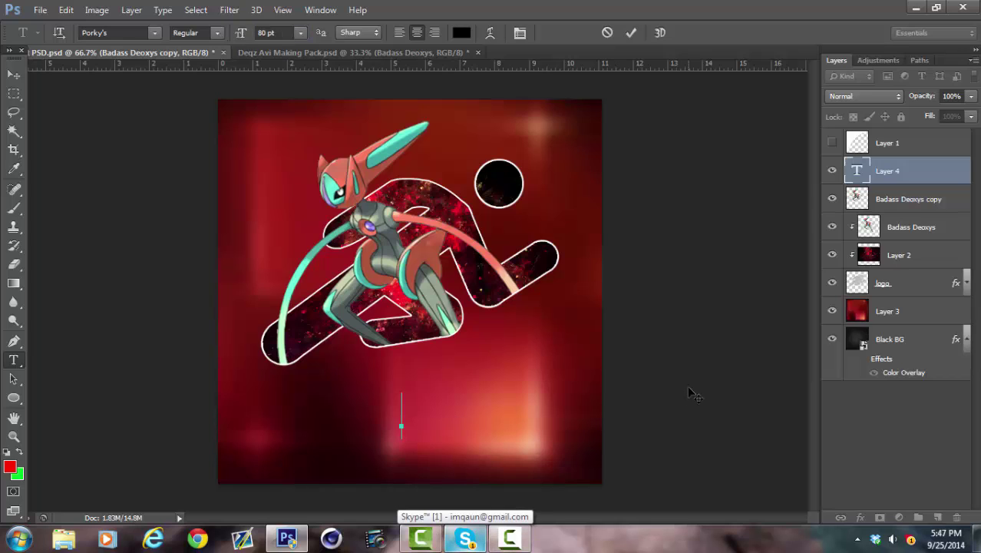
- Type DEQZ, select it, and try a lightened red as its colour
text(DEQZ)
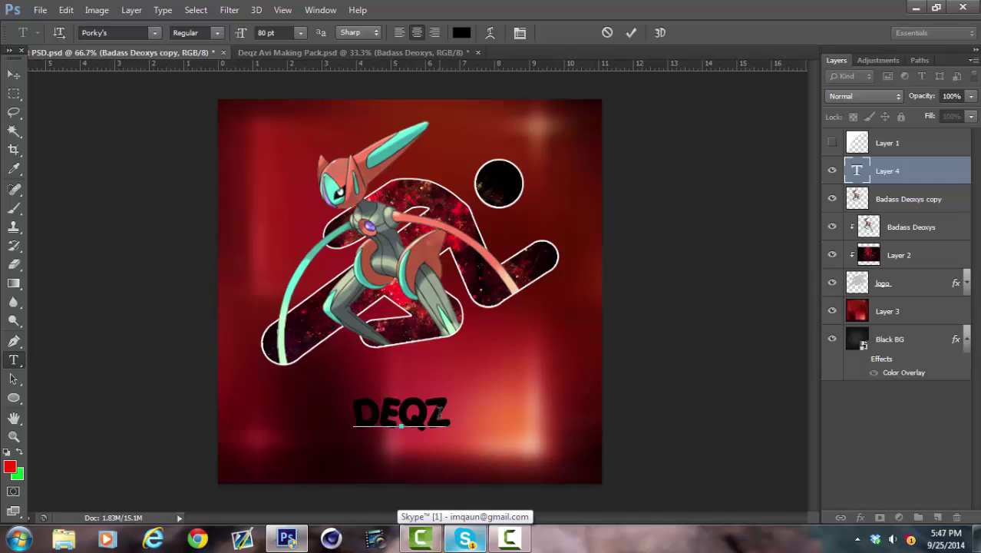
double_click(440, 412)
click(461, 33)
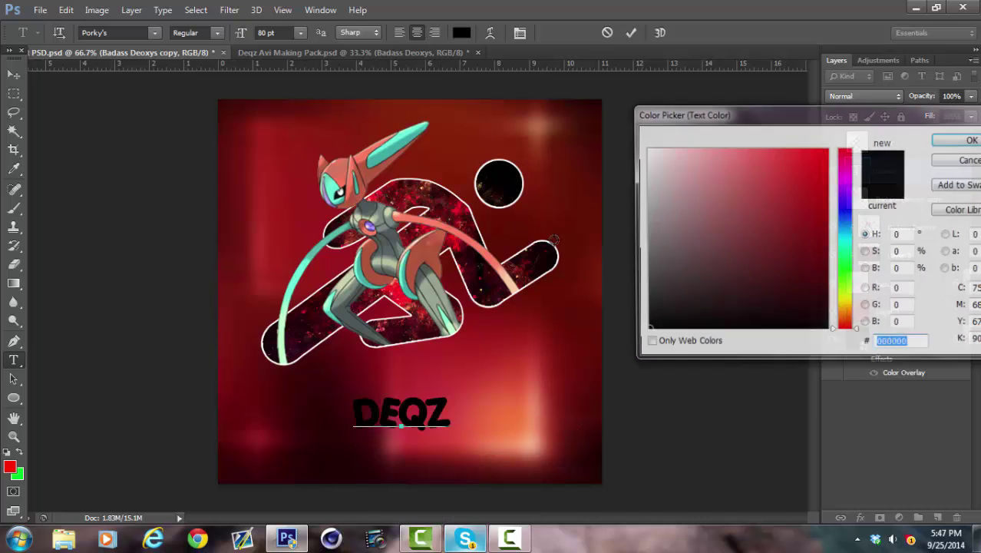
click(837, 145)
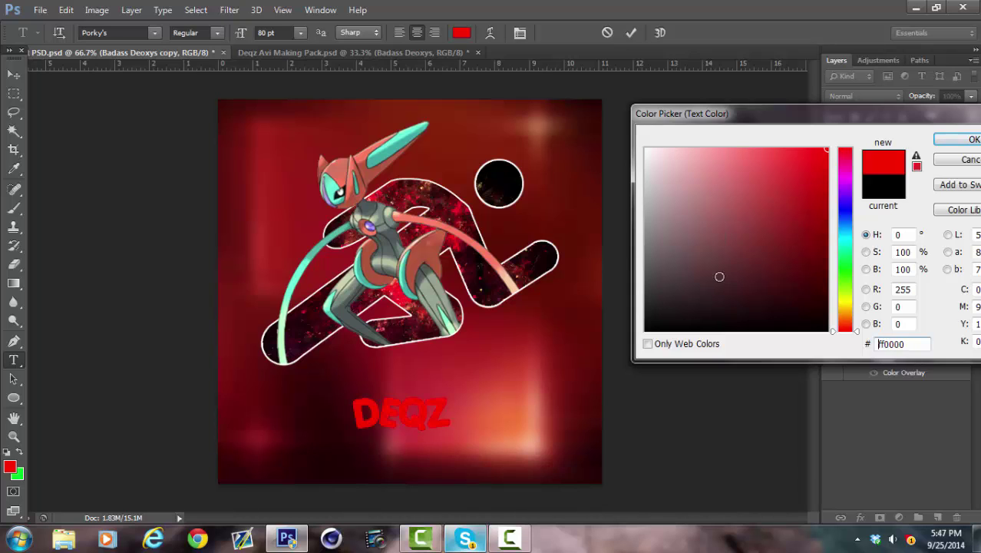
drag(765, 161, 802, 131)
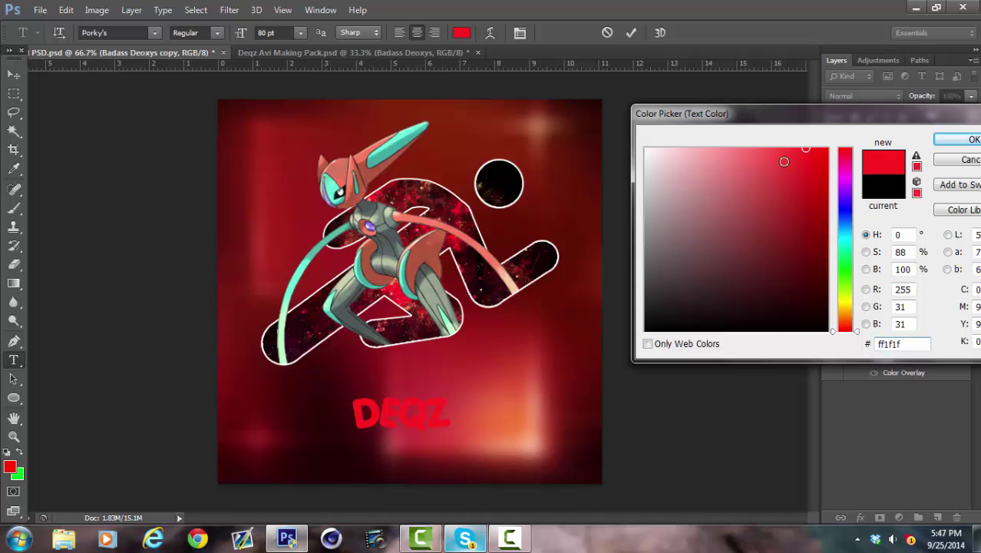
- Sample a bright teal from Deoxys's crest as the DEQZ colour and commit the text
click(509, 279)
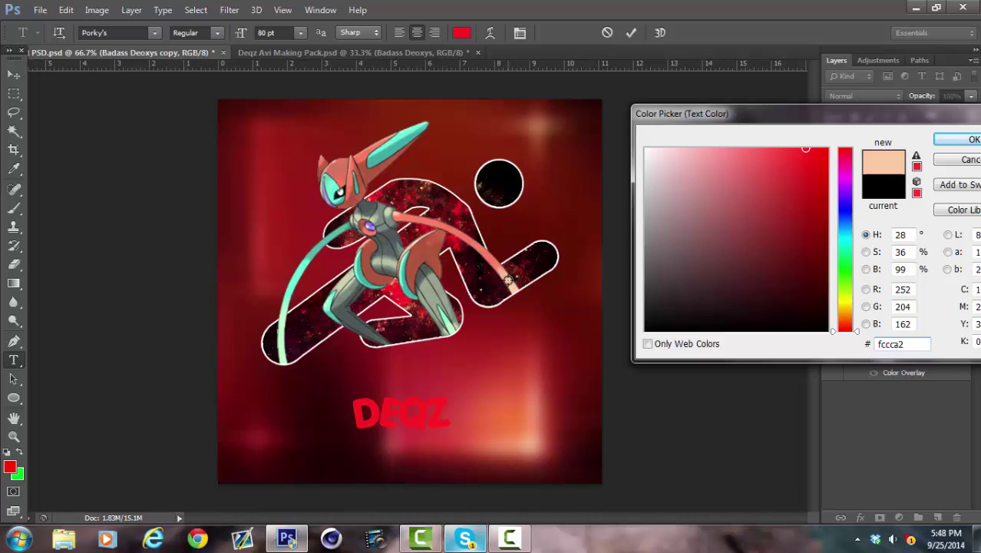
click(504, 174)
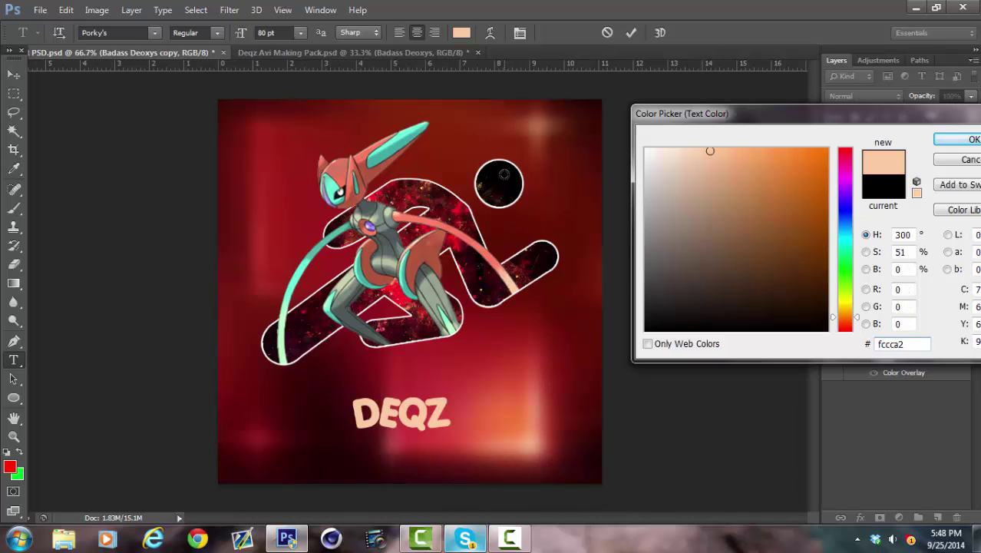
click(356, 273)
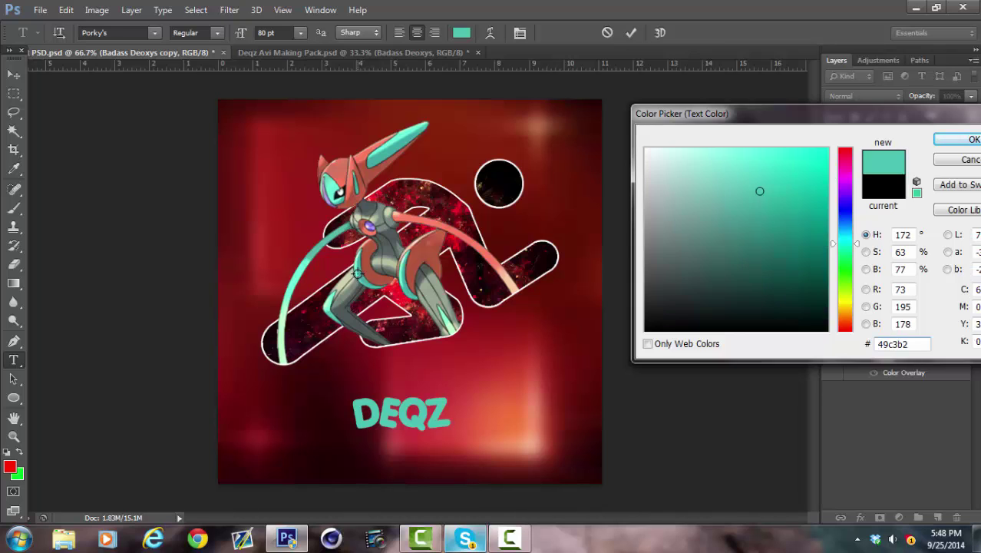
click(404, 134)
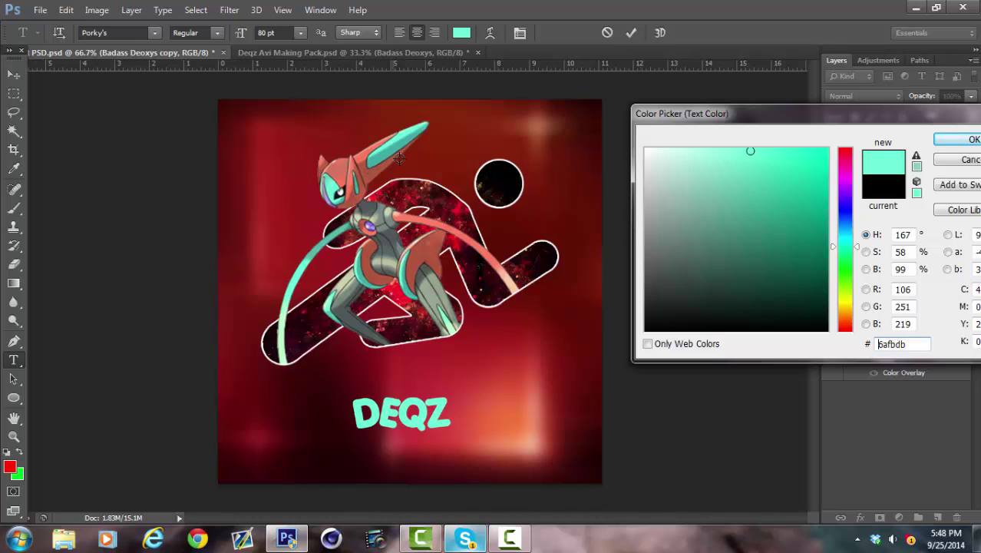
click(383, 154)
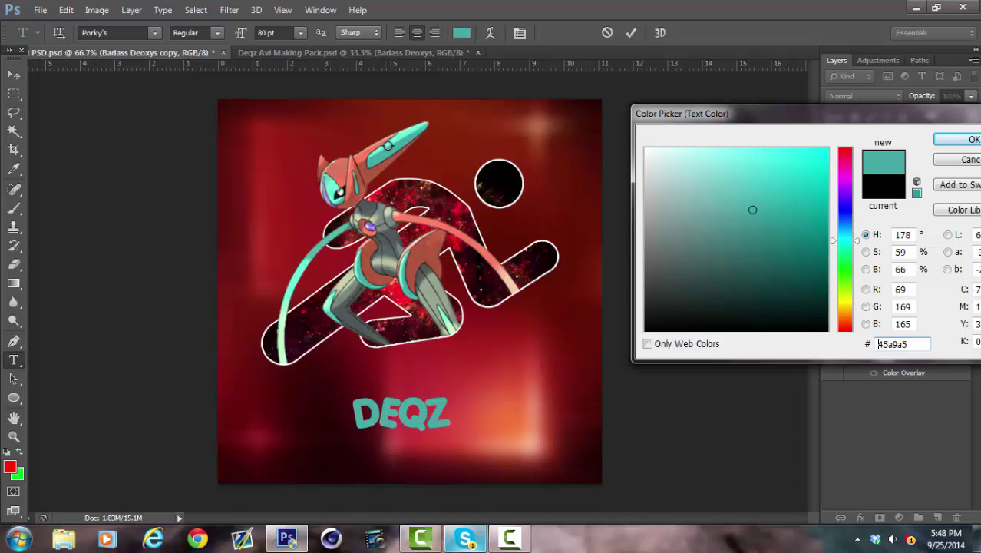
click(391, 142)
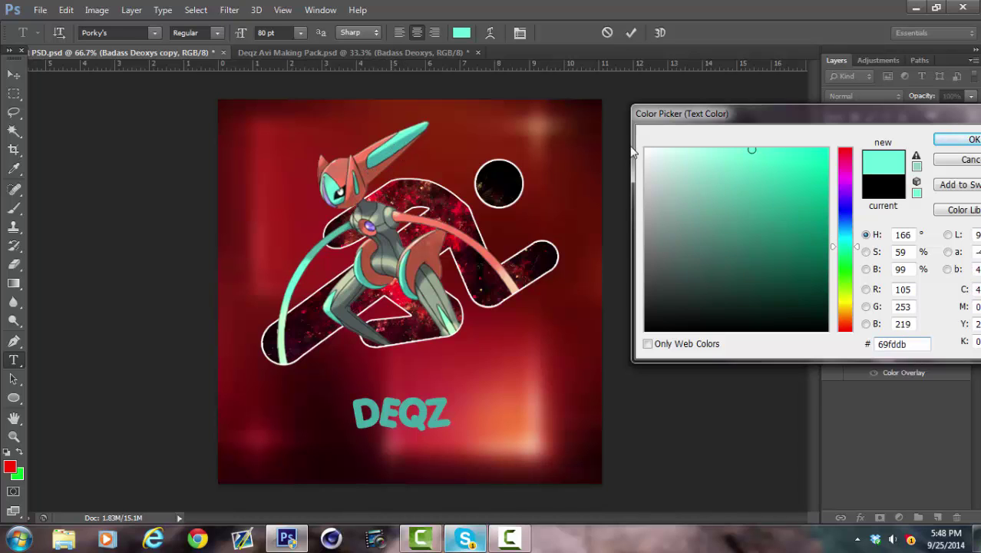
click(959, 139)
click(631, 33)
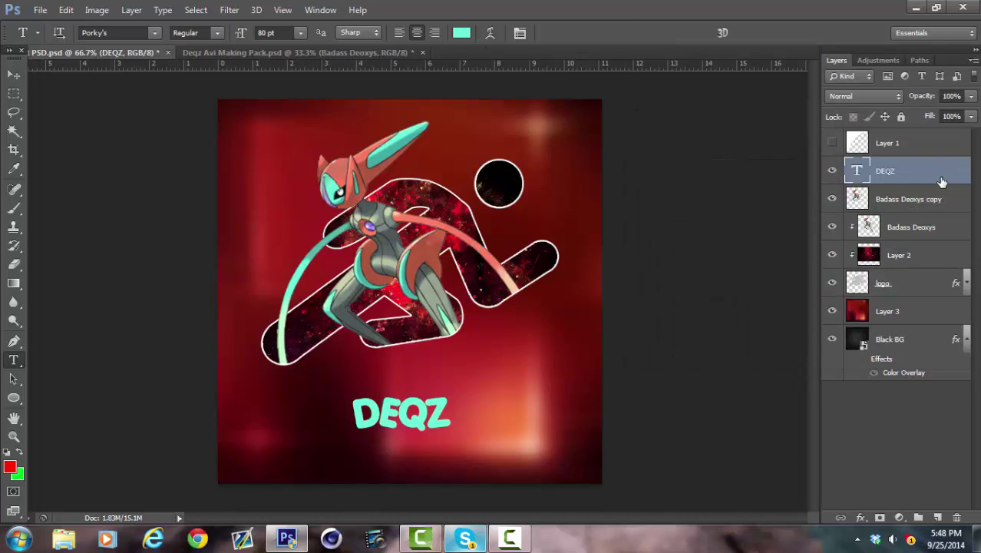
- Give the DEQZ layer Bevel & Emboss and a Satin effect at 17% opacity
double_click(910, 173)
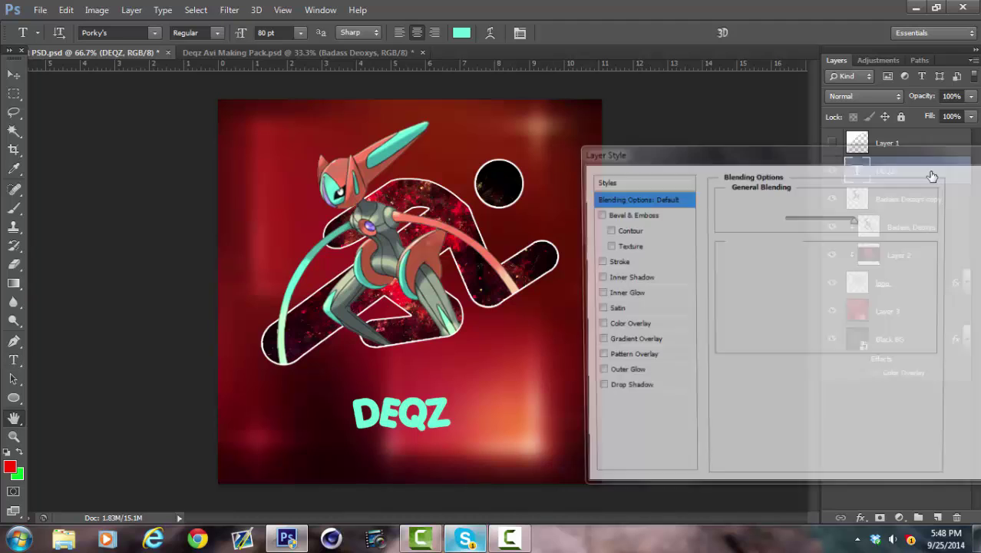
click(643, 217)
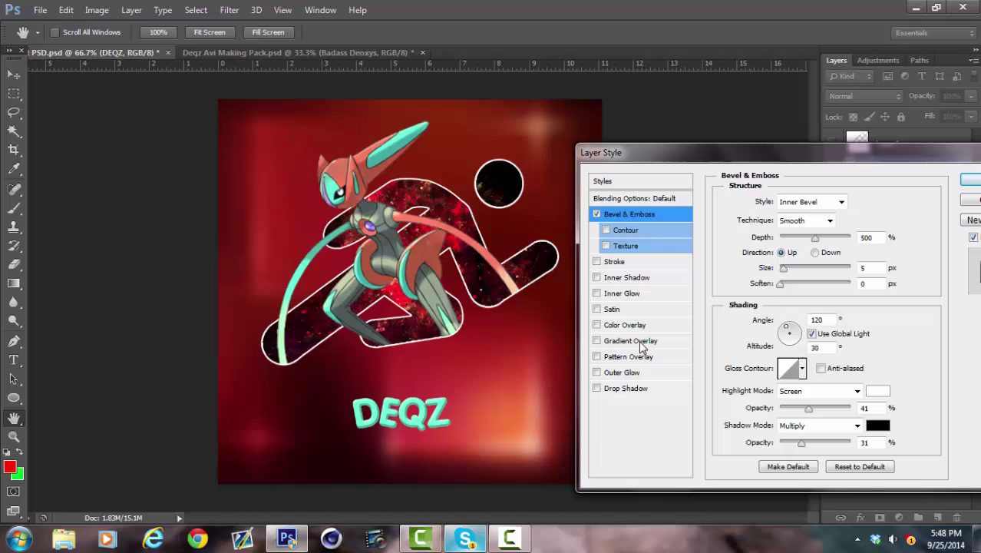
click(806, 242)
click(618, 308)
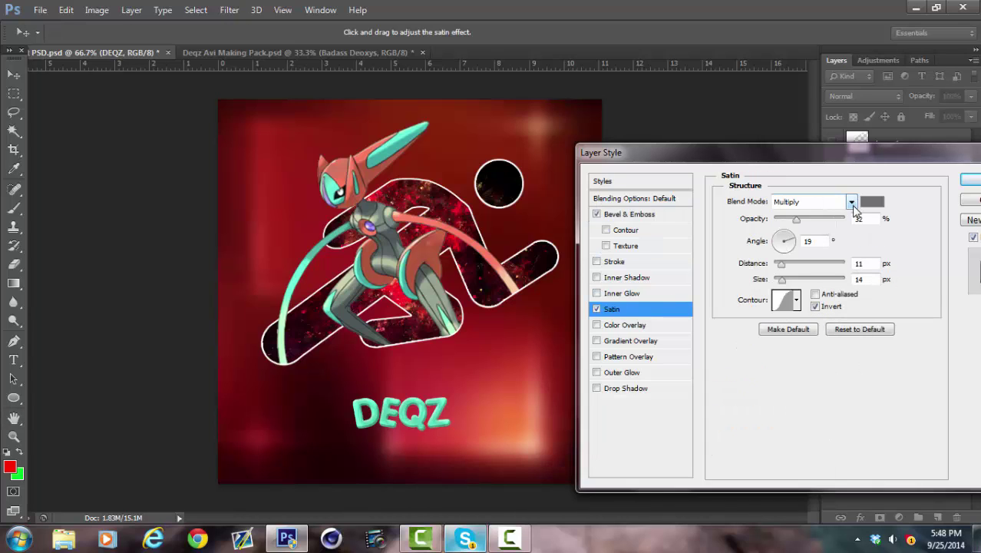
drag(798, 224, 786, 224)
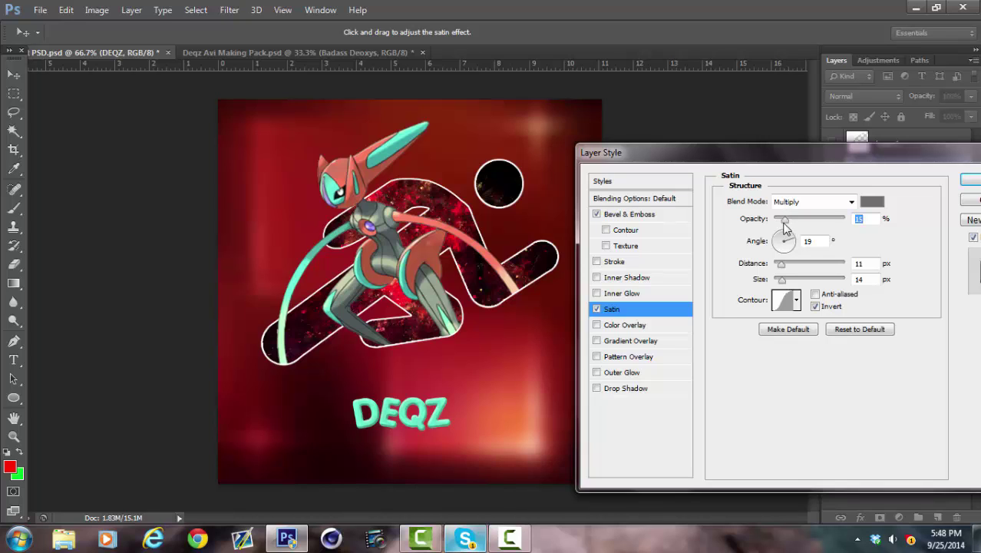
- Add an Outer Glow at 27% opacity and a Drop Shadow at about 25%
click(622, 372)
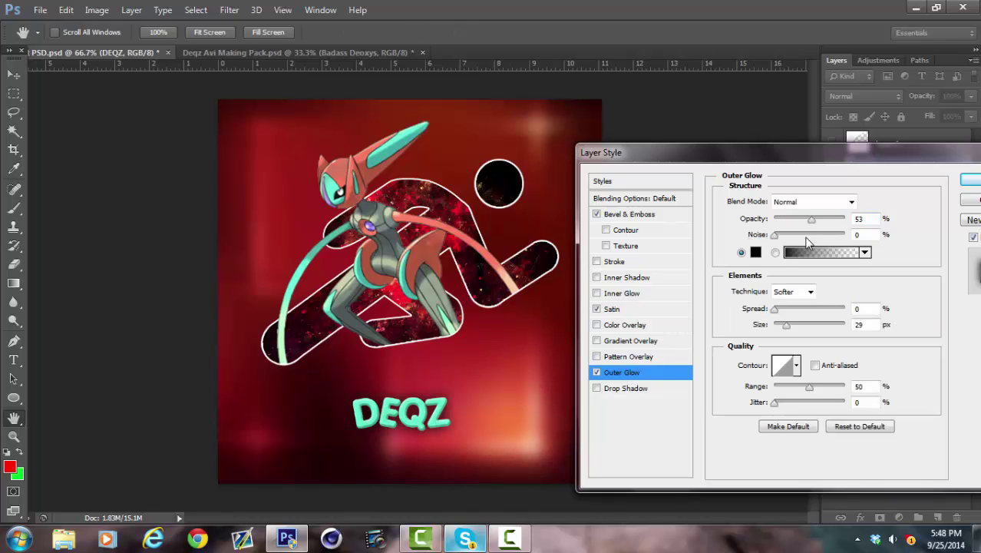
drag(807, 225, 793, 223)
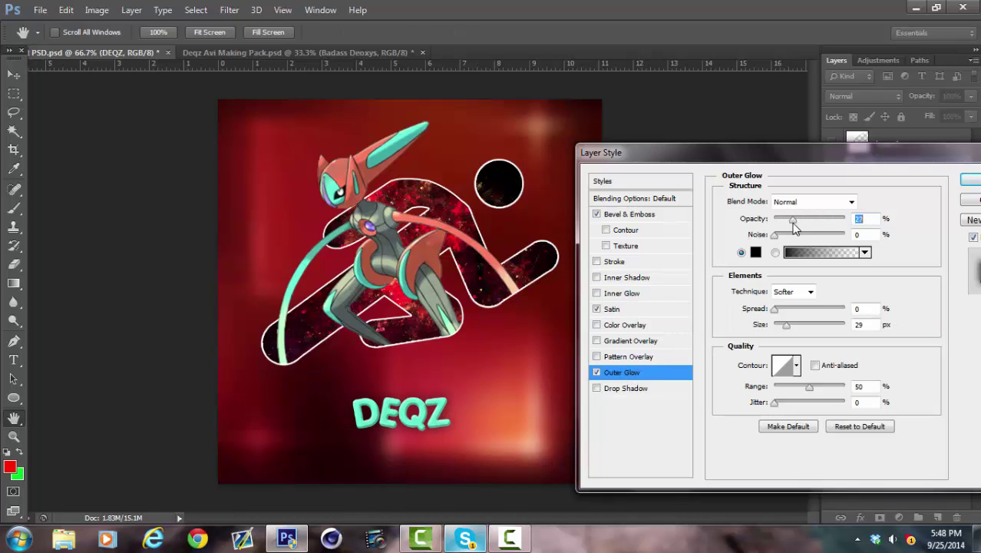
click(635, 391)
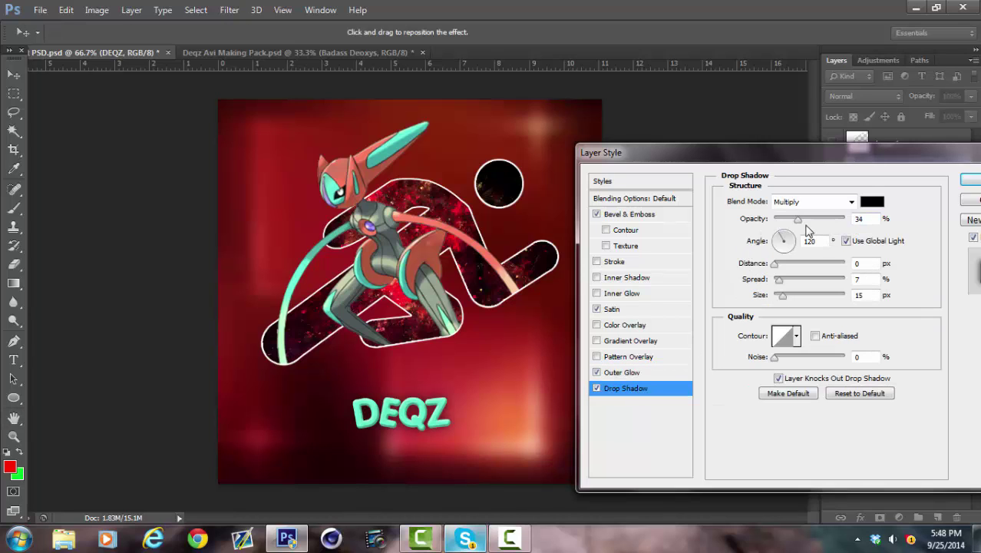
drag(806, 224, 791, 224)
- Enlarge the DEQZ text from 80 to 108 pt and nudge it slightly right and down
key(Return)
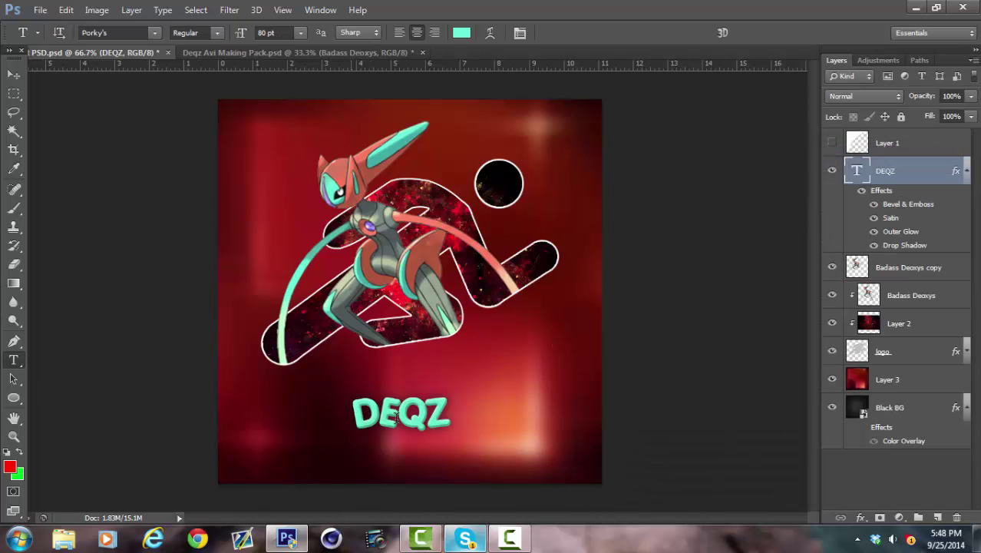
double_click(413, 415)
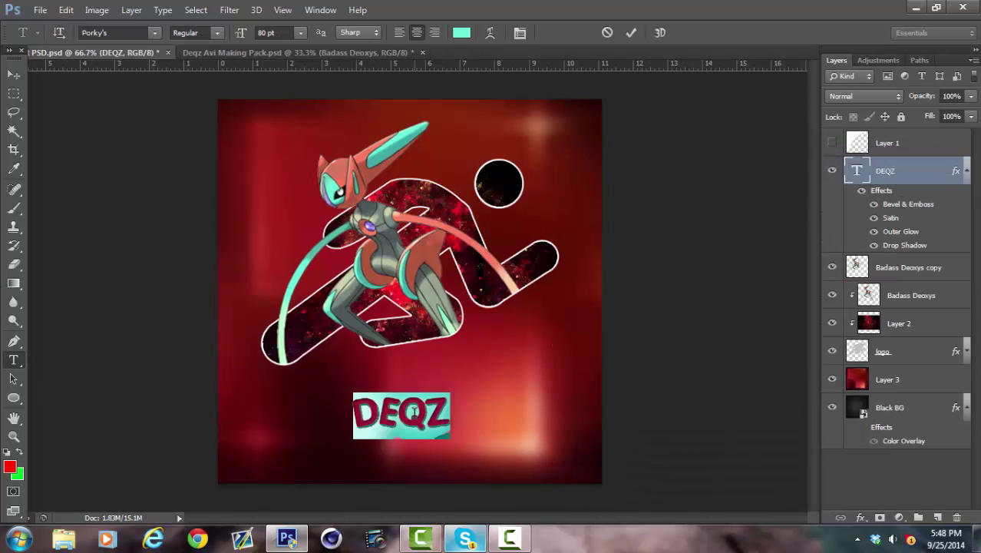
click(269, 33)
text(108)
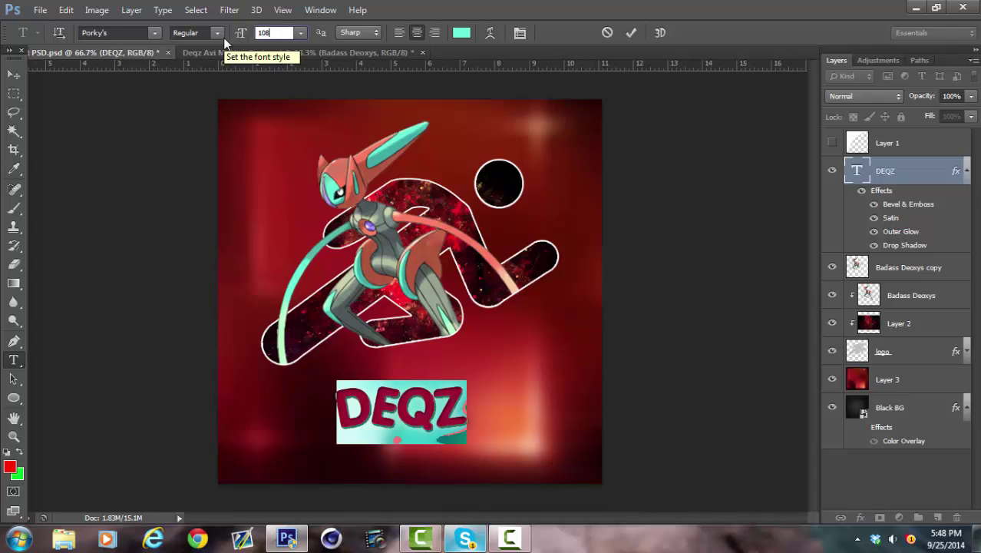
key(Return)
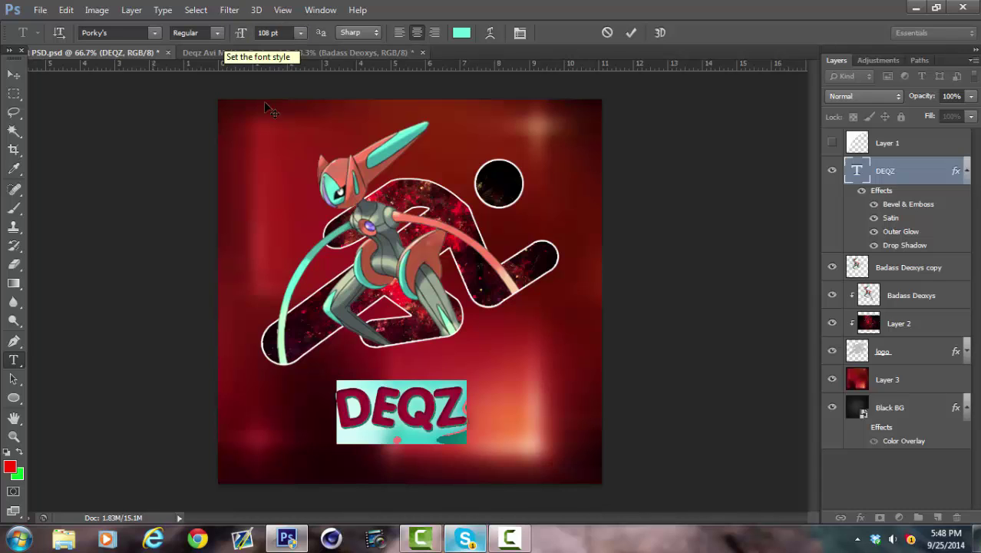
click(632, 33)
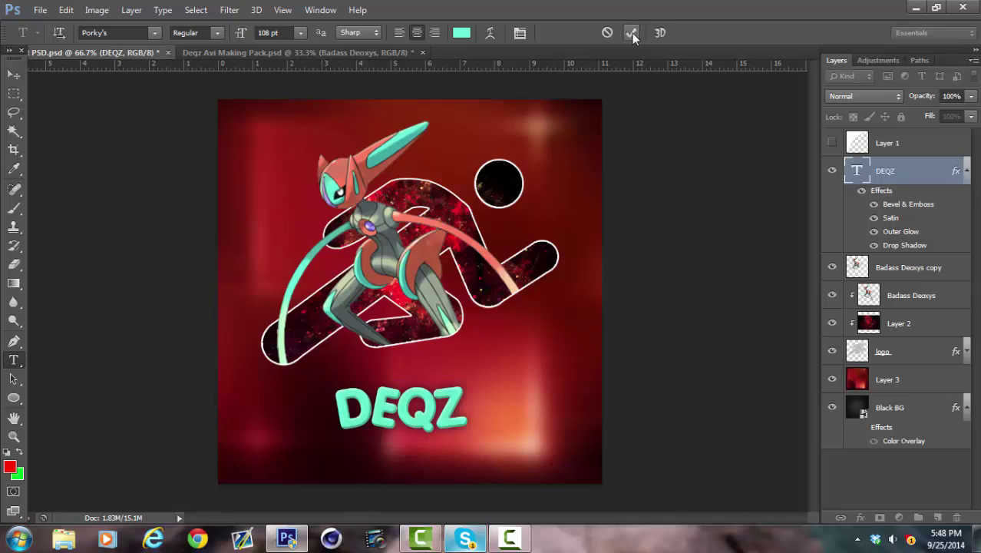
click(15, 77)
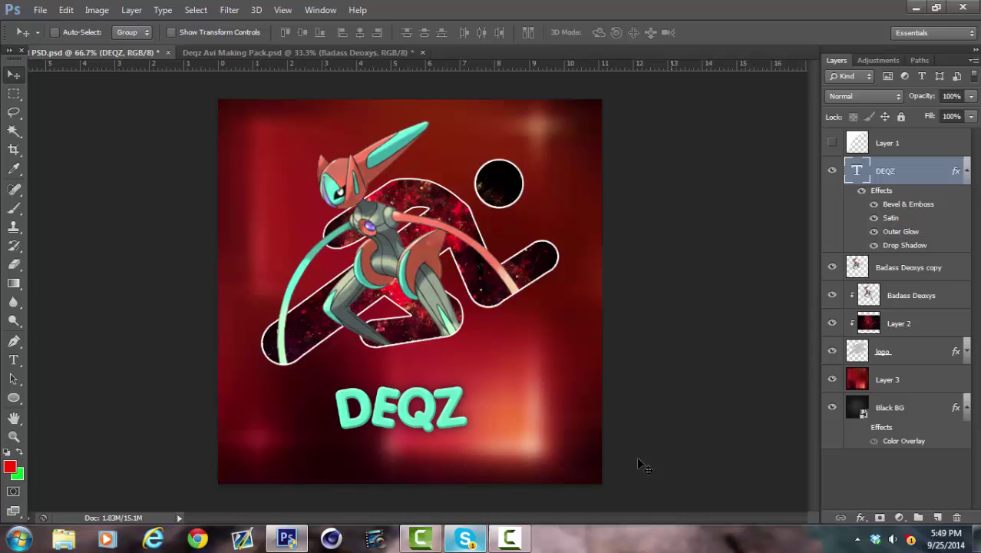
drag(390, 419, 398, 426)
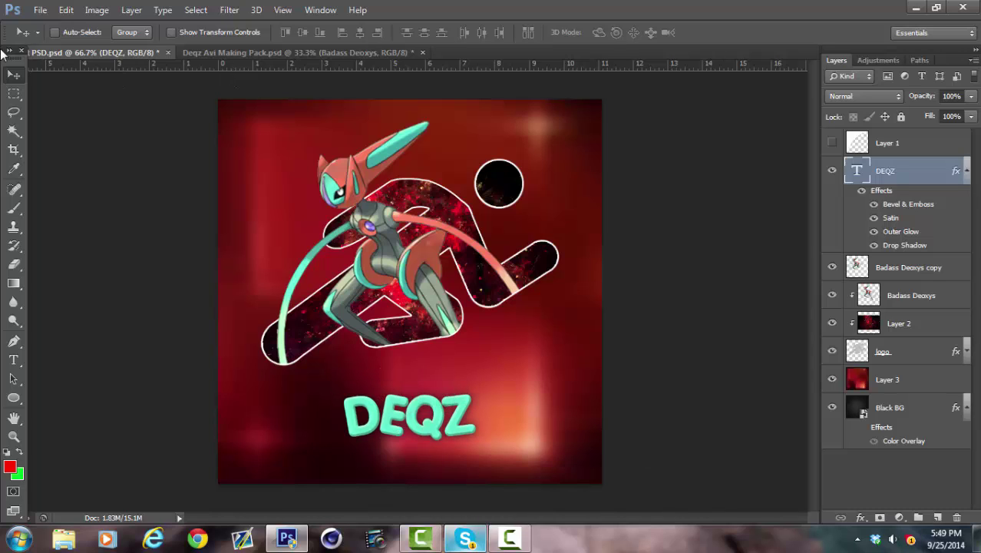
- Place a vertical guide at the horizontal centre of the canvas
click(7, 50)
drag(6, 374, 410, 407)
drag(549, 66, 578, 62)
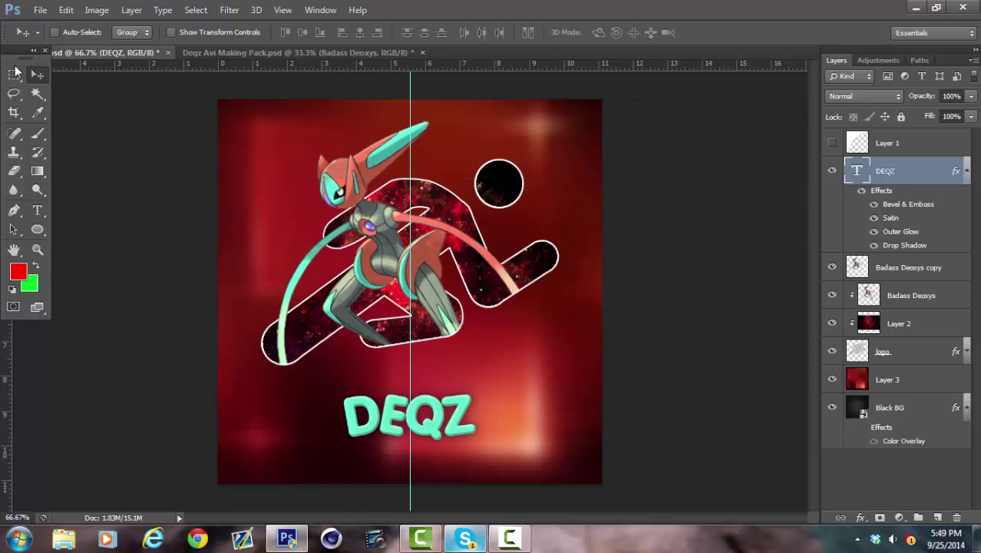
click(33, 51)
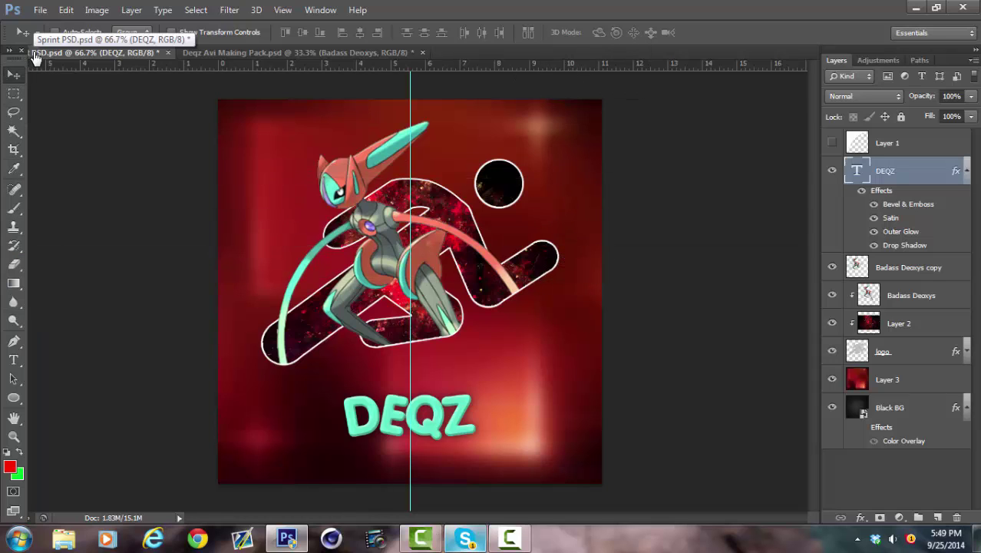
- Check DEQZ's centring against the guide in Free Transform, leaving its position unchanged
key(ctrl+t)
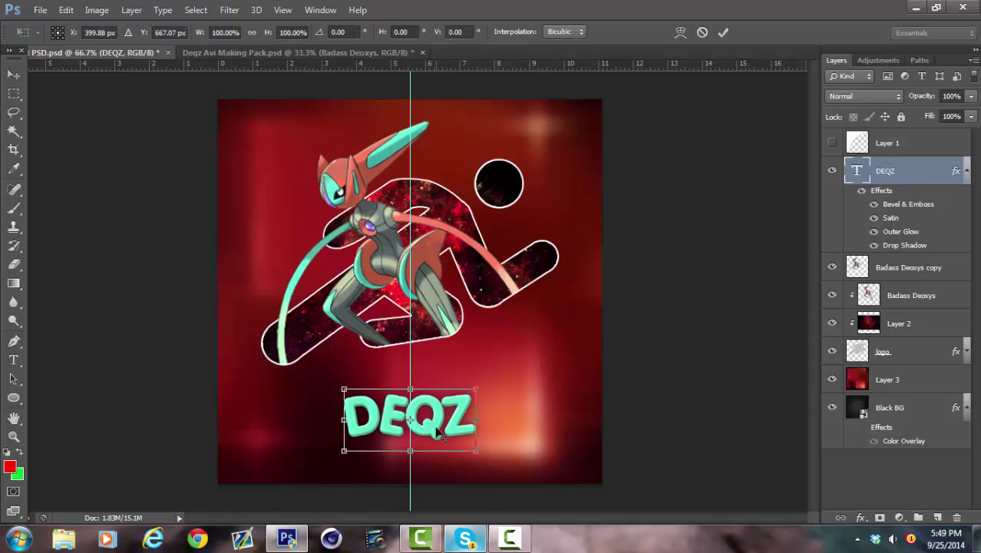
scroll(438, 434, up, 3)
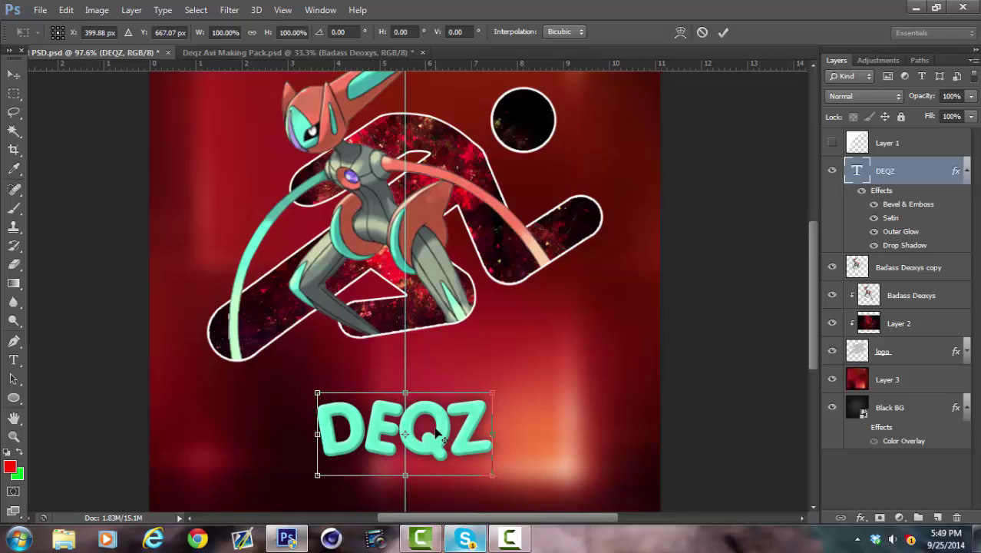
scroll(435, 434, down, 1)
scroll(436, 434, up, 2)
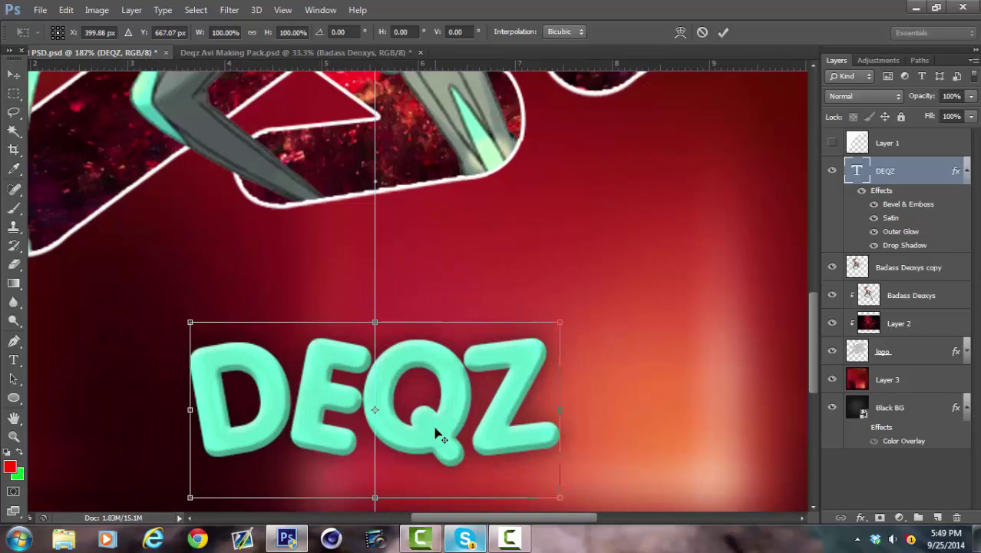
scroll(394, 412, up, 1)
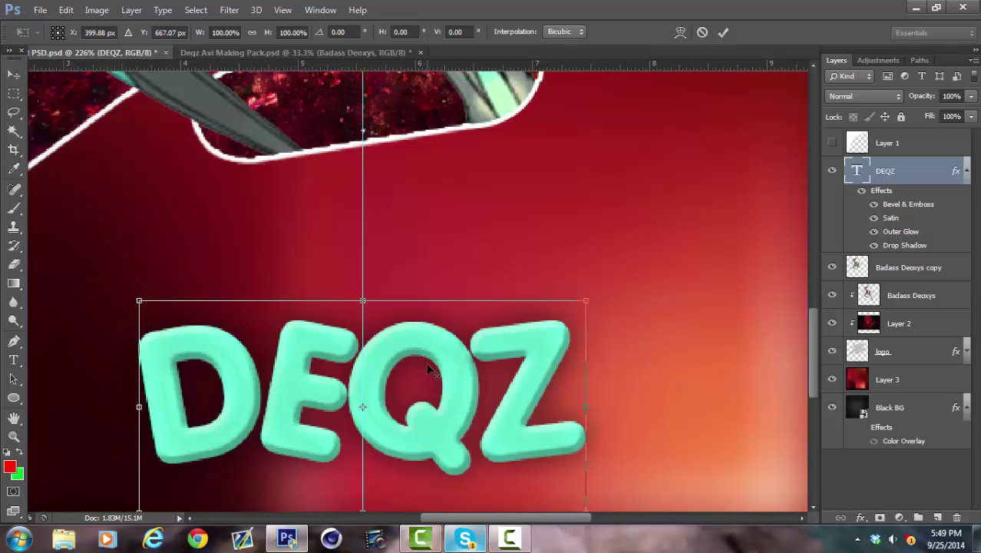
scroll(426, 364, down, 4)
scroll(433, 365, down, 4)
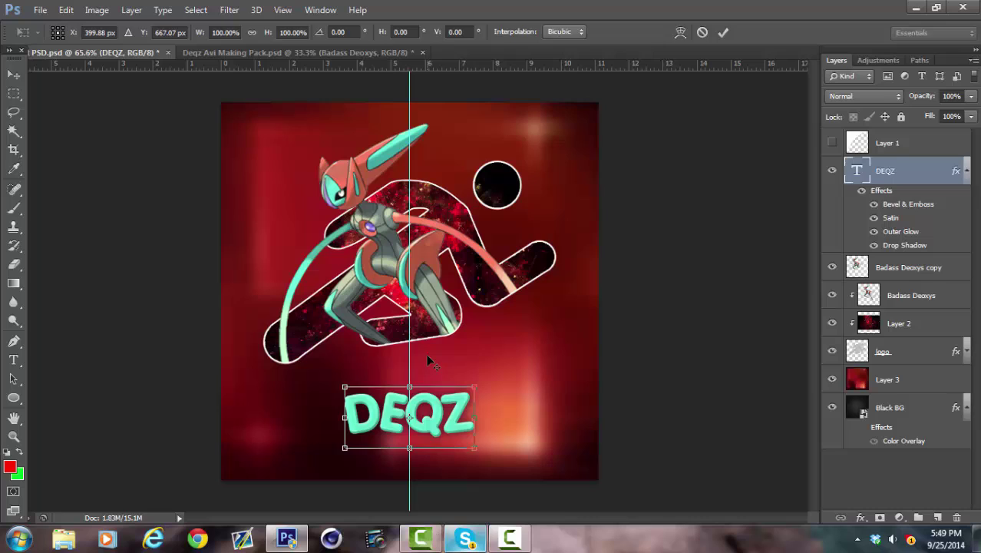
key(Return)
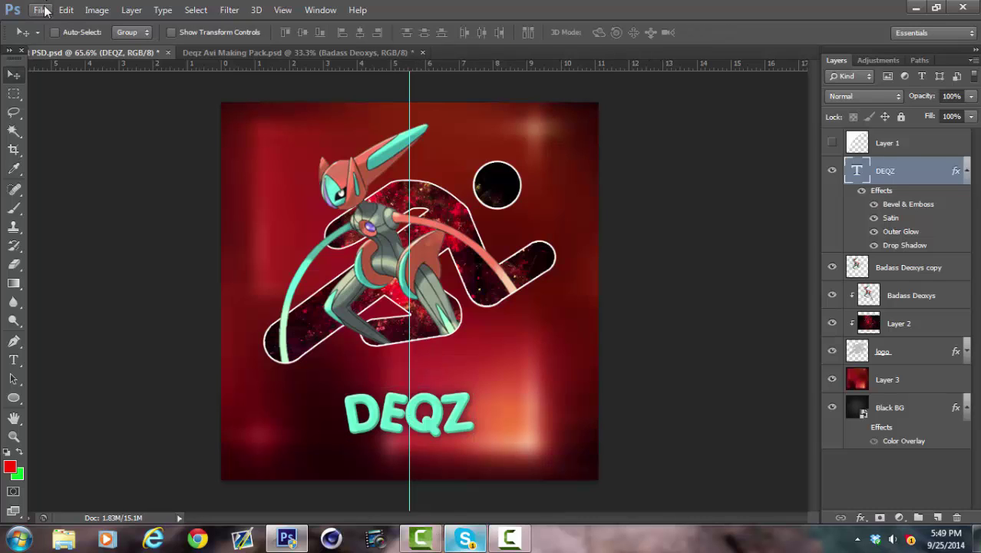
- Clear the centre guide and try BankGothic Md BT as the DEQZ font
key(ctrl+semicolon)
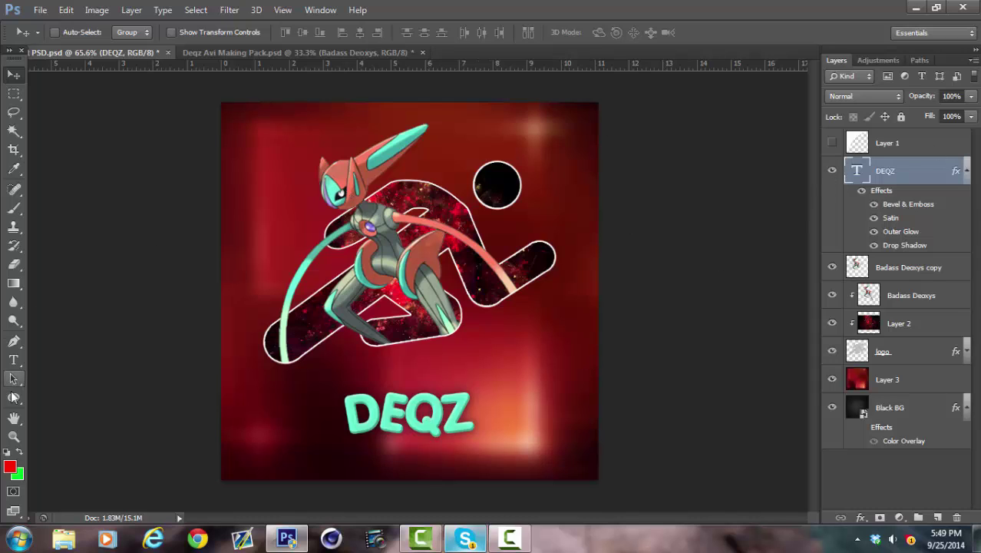
click(14, 360)
click(421, 407)
double_click(421, 407)
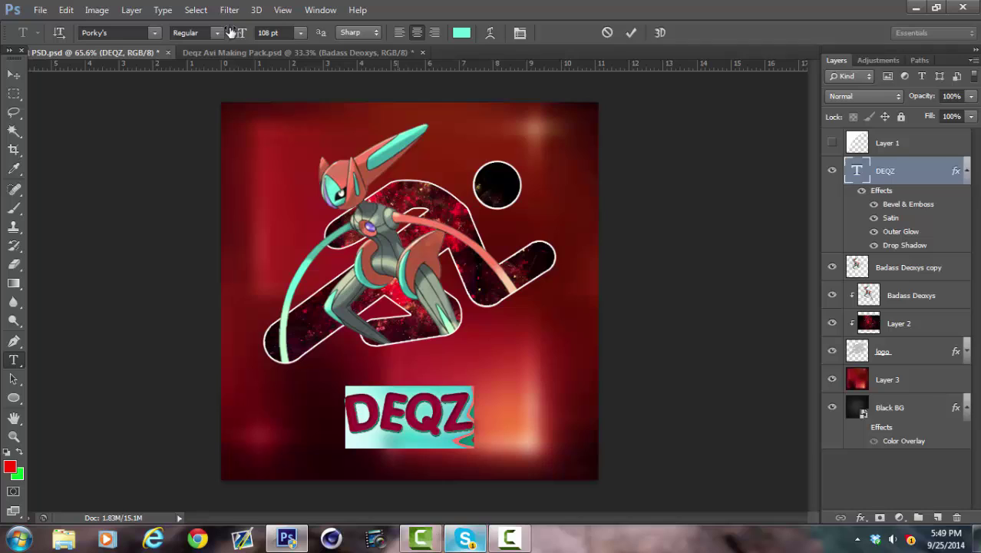
click(117, 31)
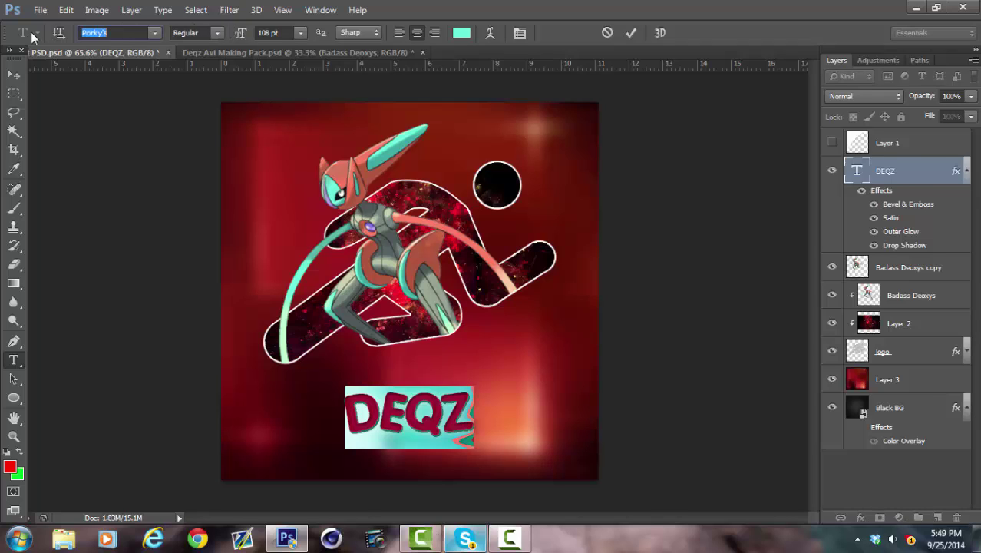
text(bank)
key(Return)
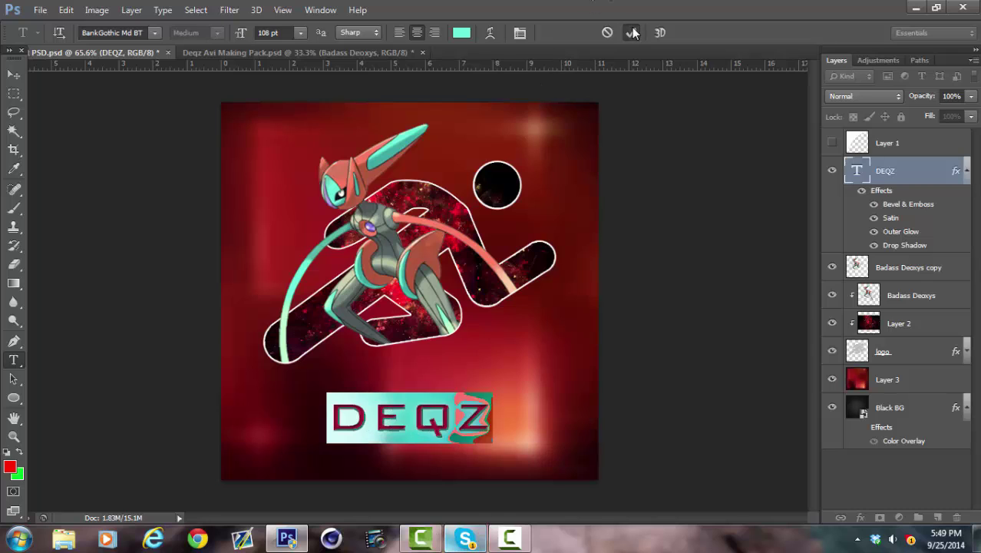
click(631, 32)
- Switch the DEQZ text back to the Porky's font and commit the edit
click(464, 414)
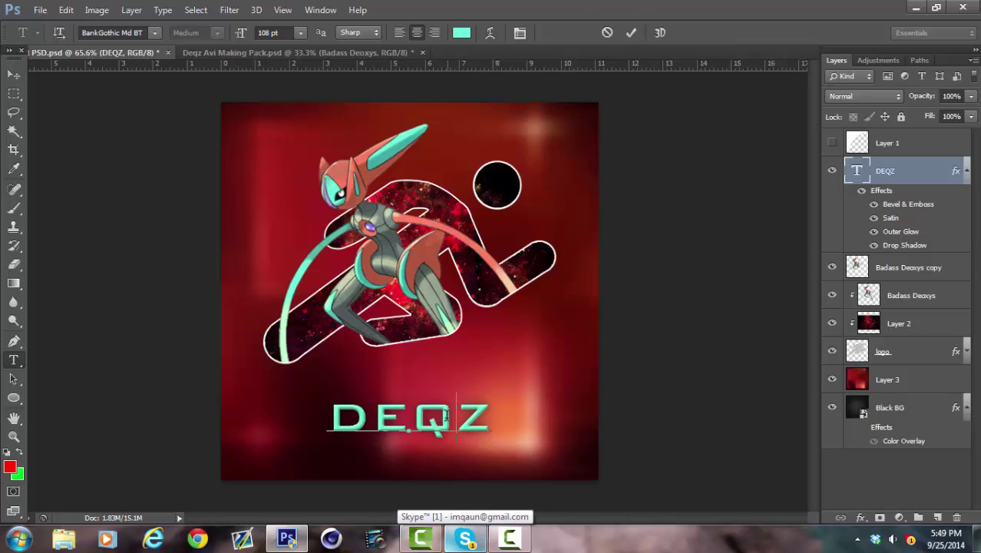
key(ctrl+a)
click(138, 33)
text(por)
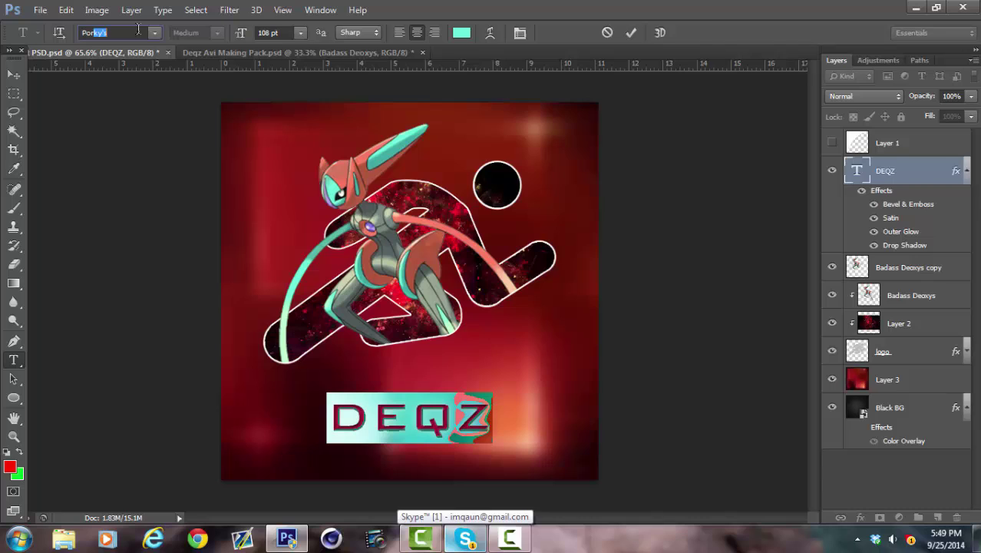
key(Return)
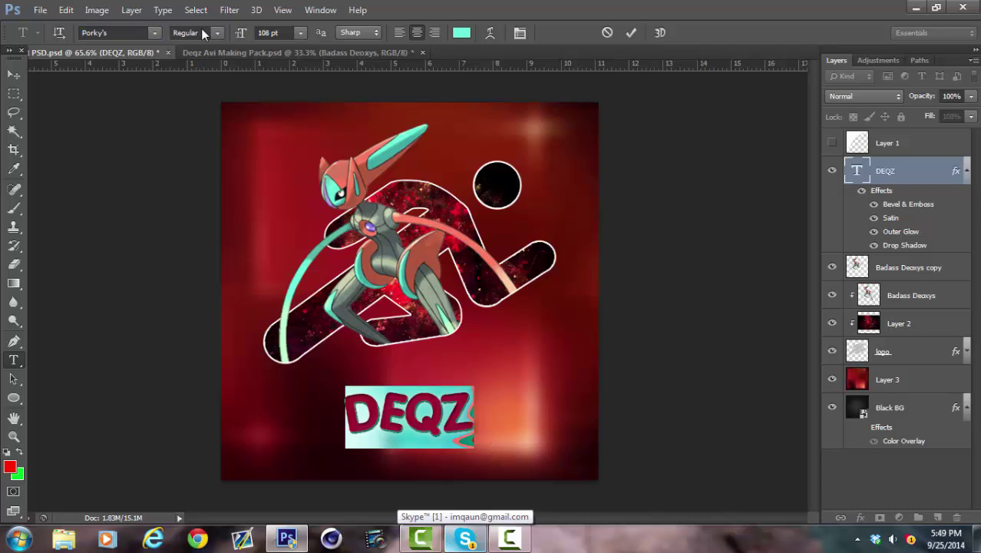
click(631, 32)
click(14, 74)
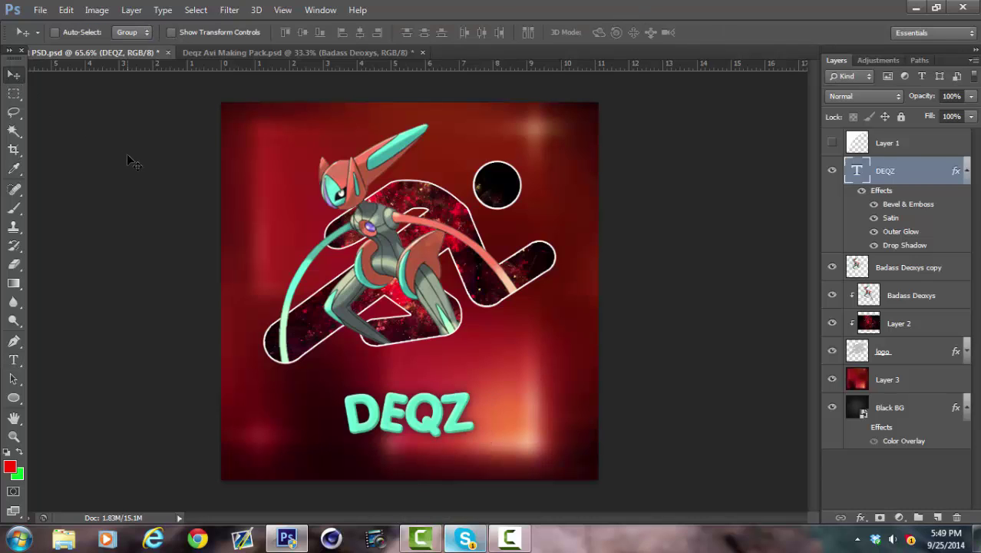